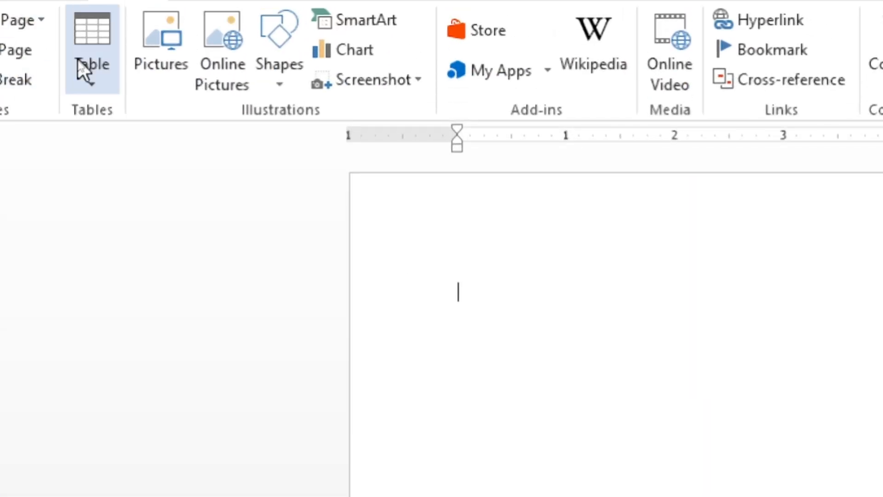
Insert a table with 7 columns and 3 rows in the blank document using the table size grid
click(87, 76)
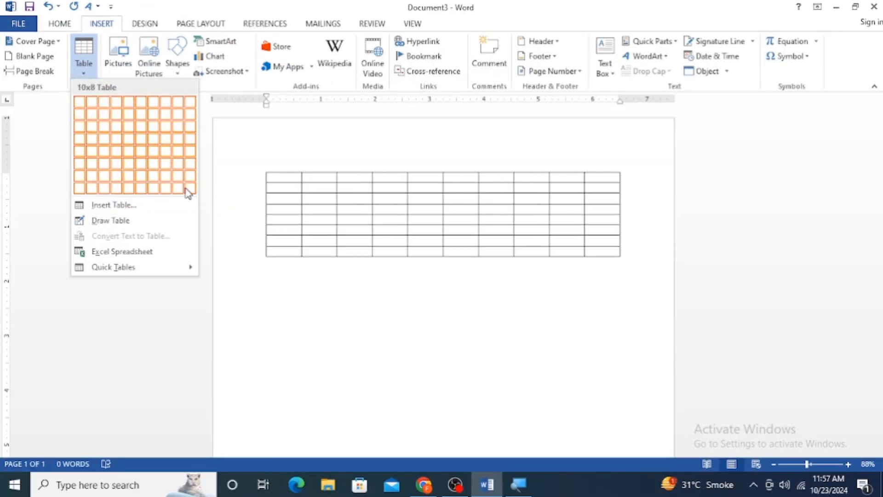
click(152, 130)
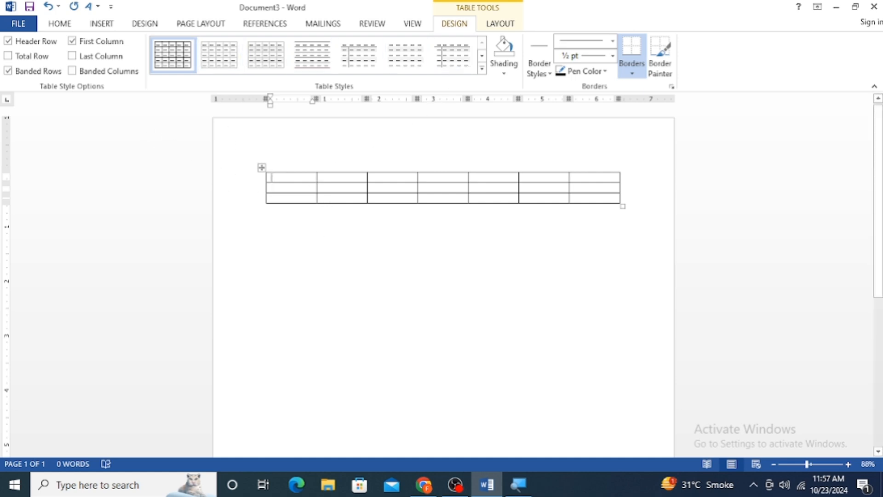
Highlight the table's first row and its individual columns one after another to examine how rows and columns are laid out
drag(316, 177, 621, 176)
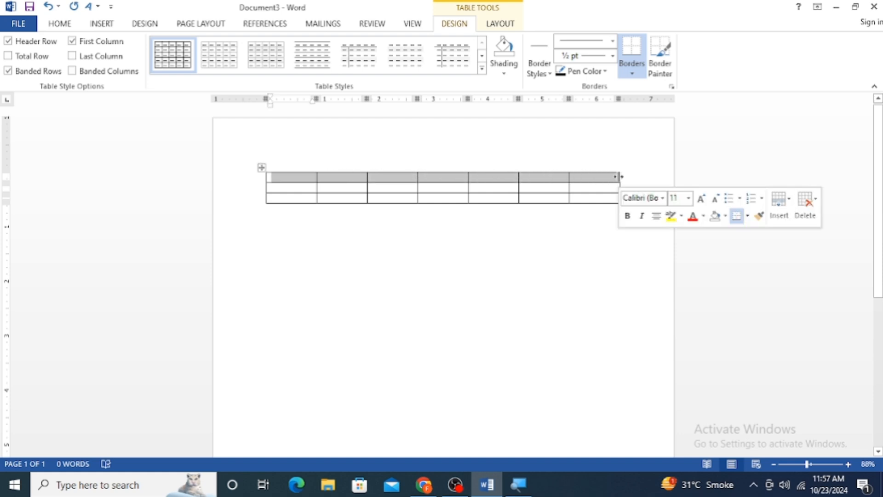
click(288, 165)
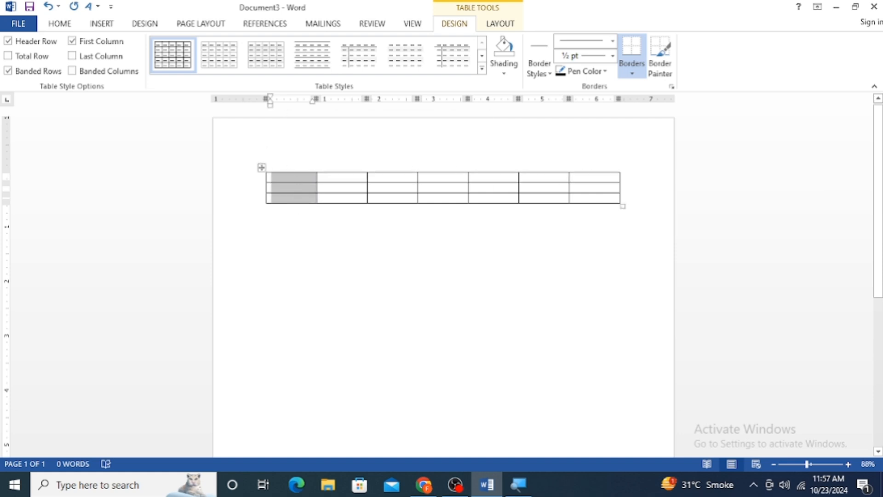
click(337, 159)
click(387, 161)
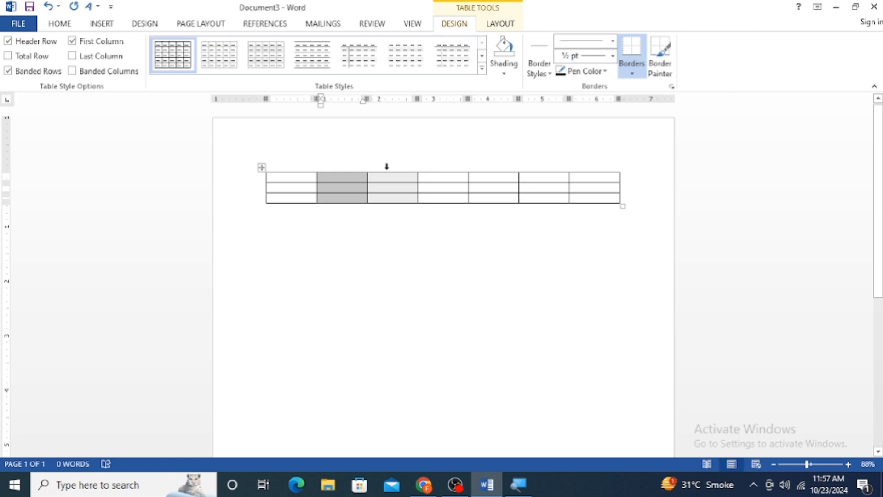
click(441, 165)
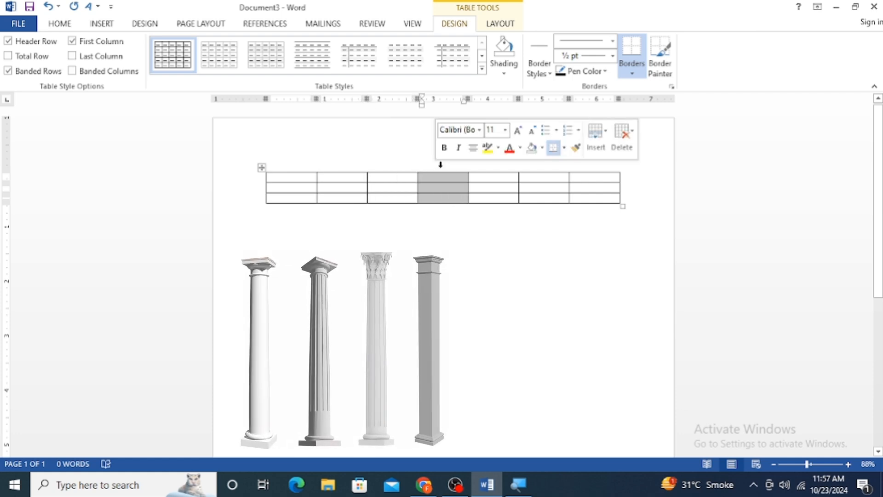
click(491, 163)
click(543, 161)
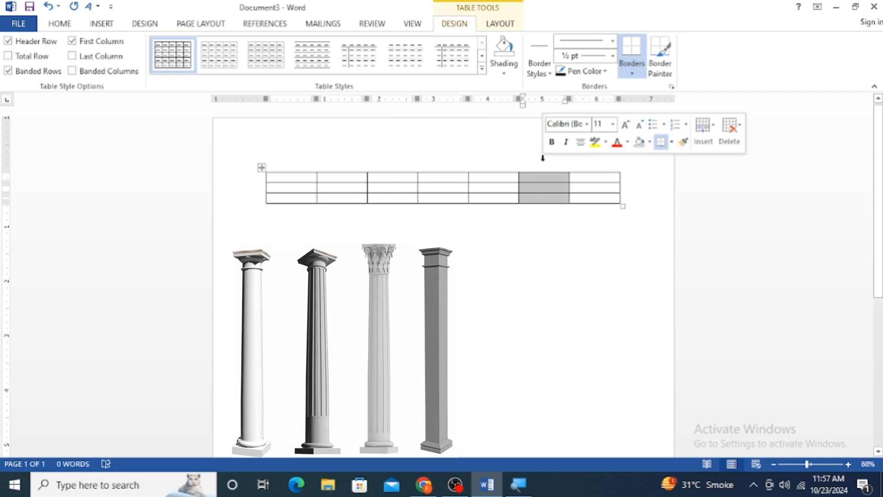
click(596, 165)
click(536, 160)
click(489, 160)
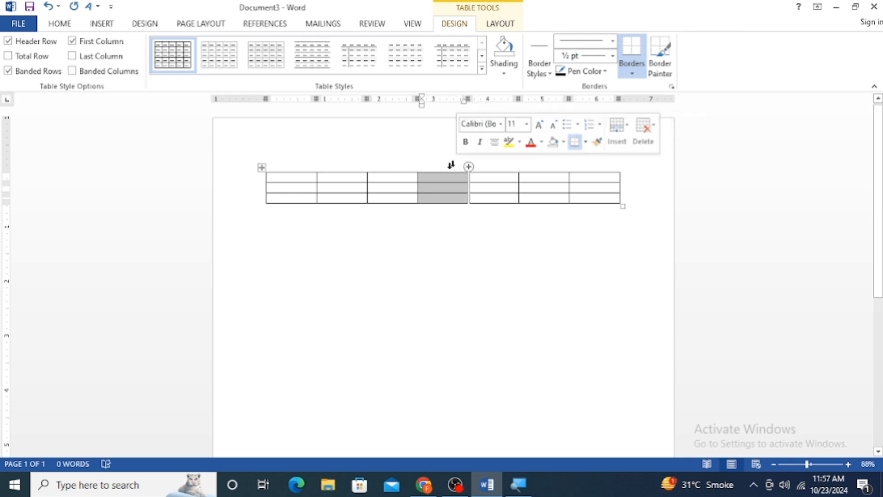
Highlight the whole first row again, and the second and third cells of the second row
drag(286, 182, 627, 179)
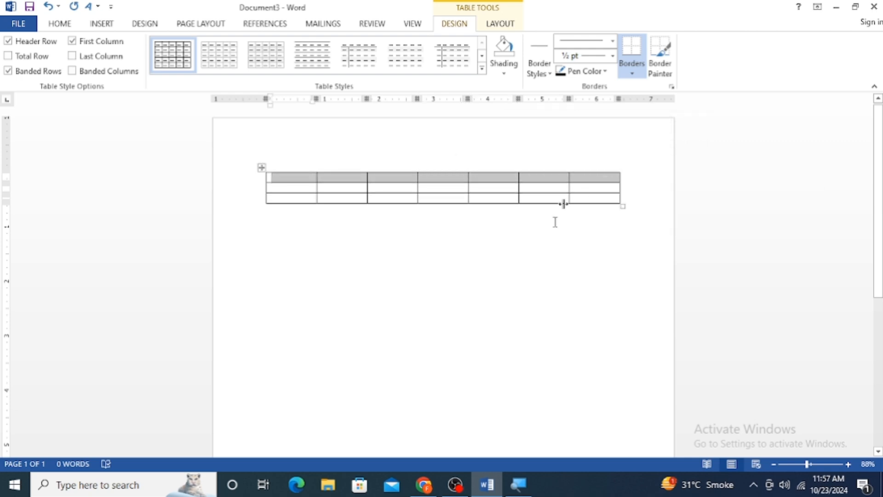
click(351, 230)
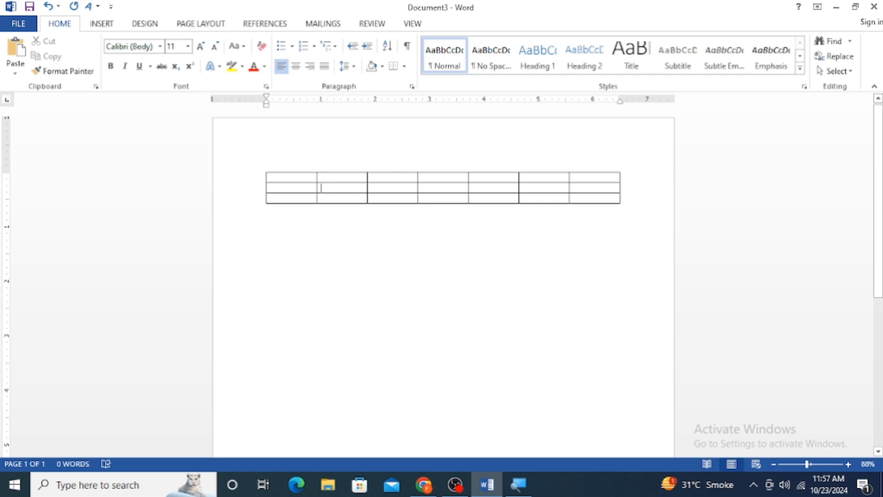
drag(334, 189, 377, 189)
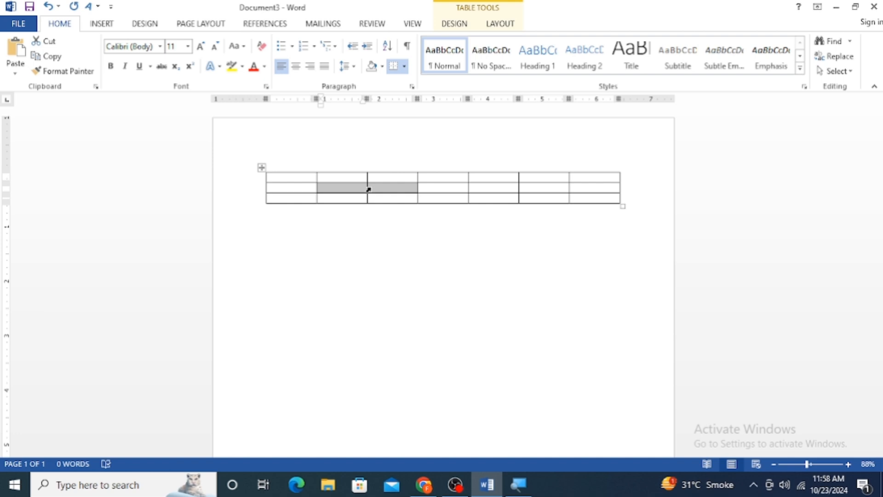
Insert a second table below the first with 4 columns, 3 rows and an automatic fixed column width
click(101, 23)
click(83, 58)
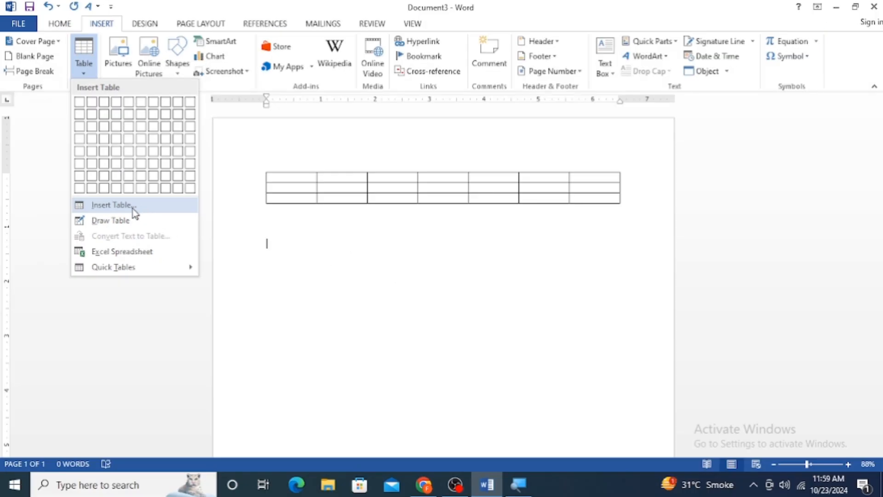
click(136, 210)
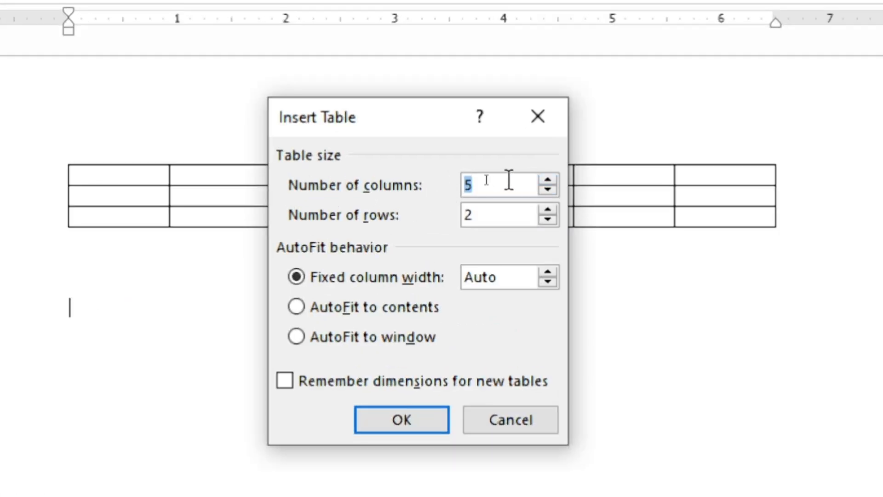
key(BackSpace)
text(4)
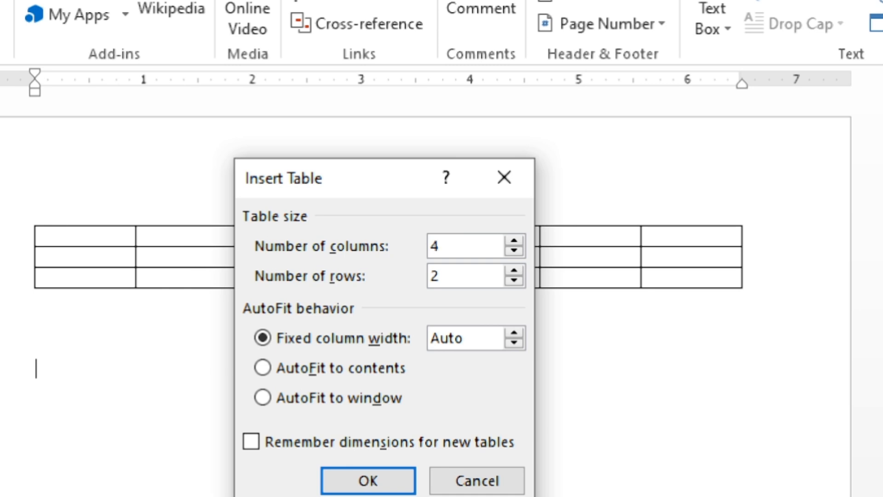
key(BackSpace)
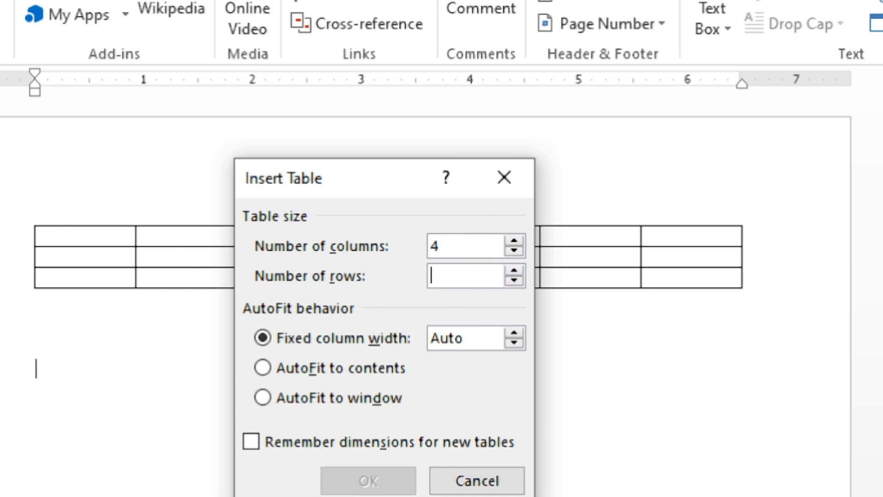
text(3)
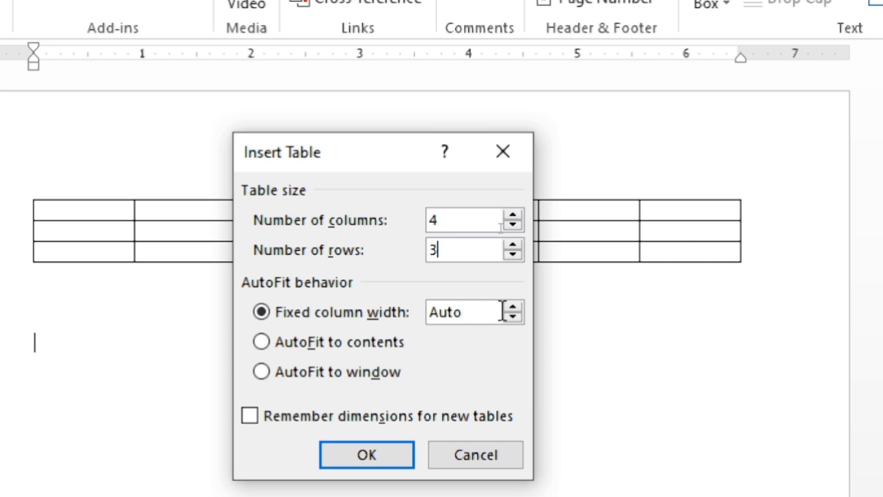
click(517, 318)
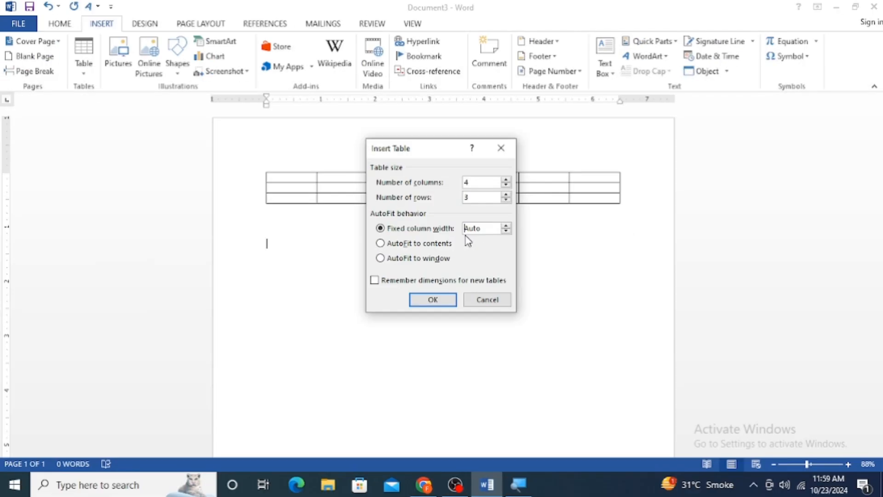
click(432, 300)
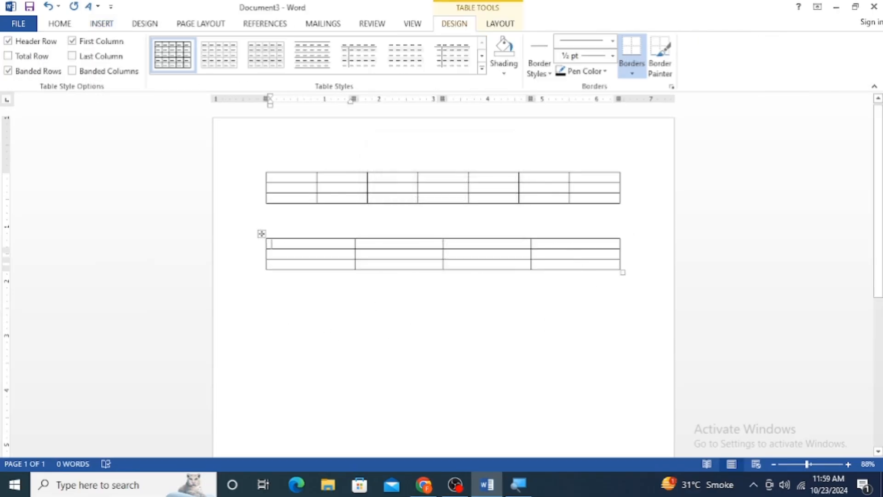
Add blank lines below the second table and insert a table with 5 columns, 2 rows and a fixed column width of 0.5"
click(270, 278)
key(Return)
key(Return)
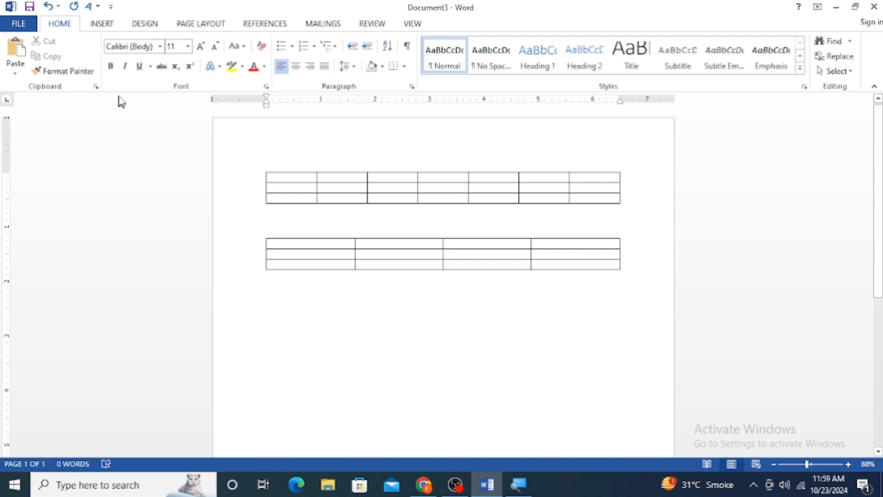
click(103, 22)
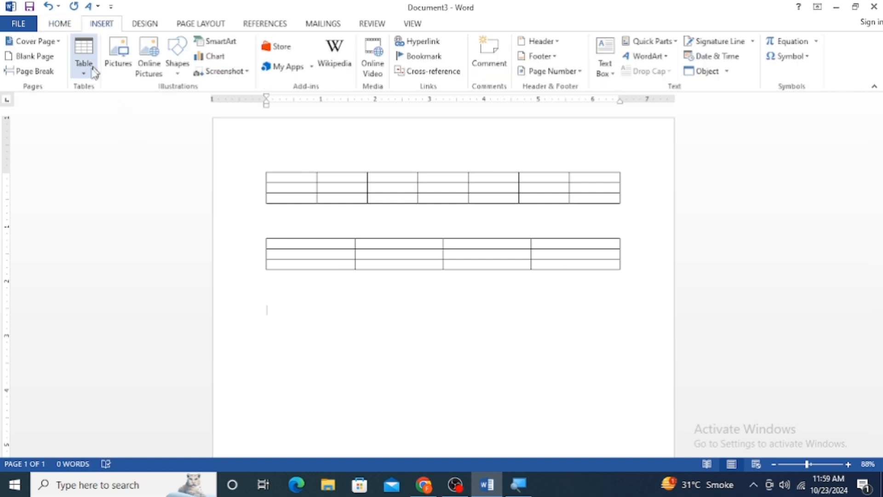
click(84, 73)
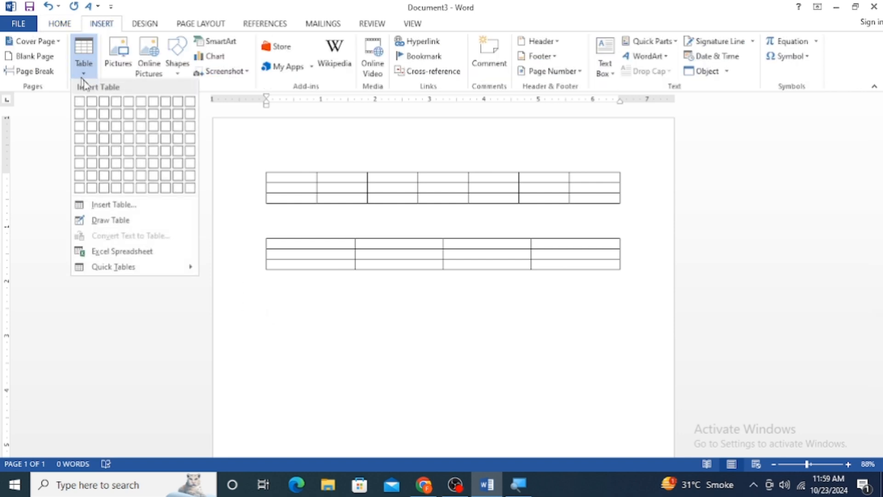
click(122, 205)
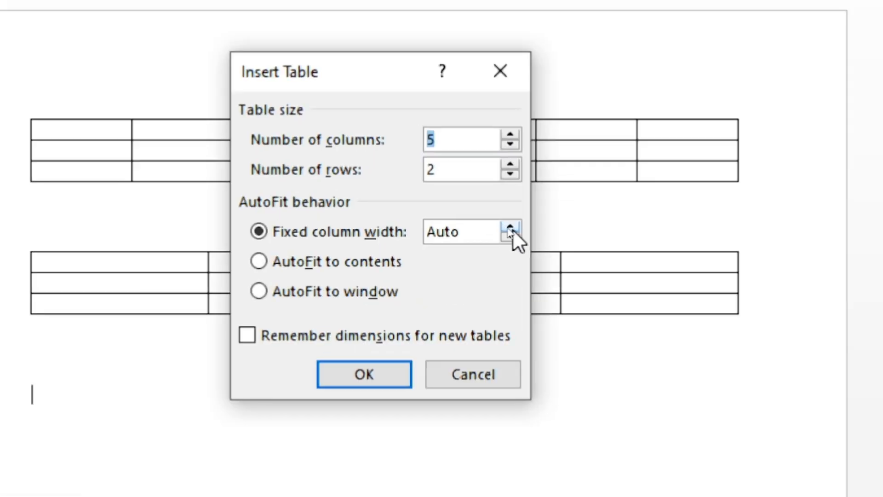
click(506, 226)
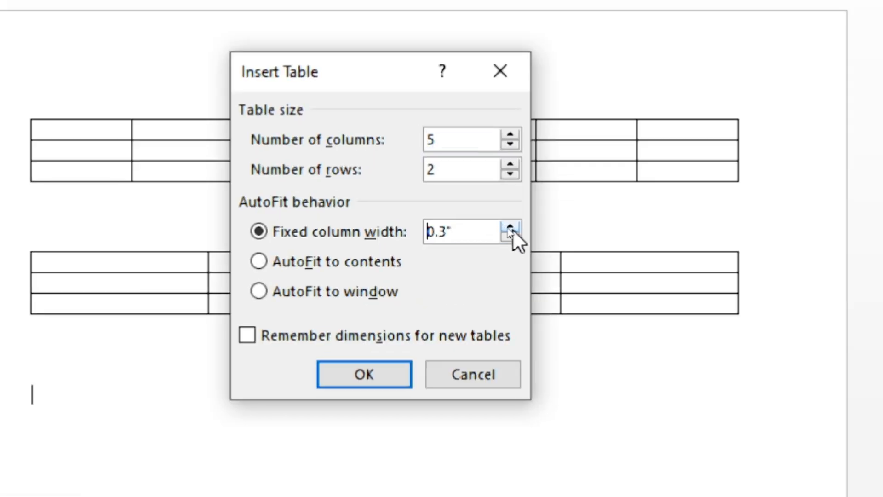
click(510, 227)
click(510, 227)
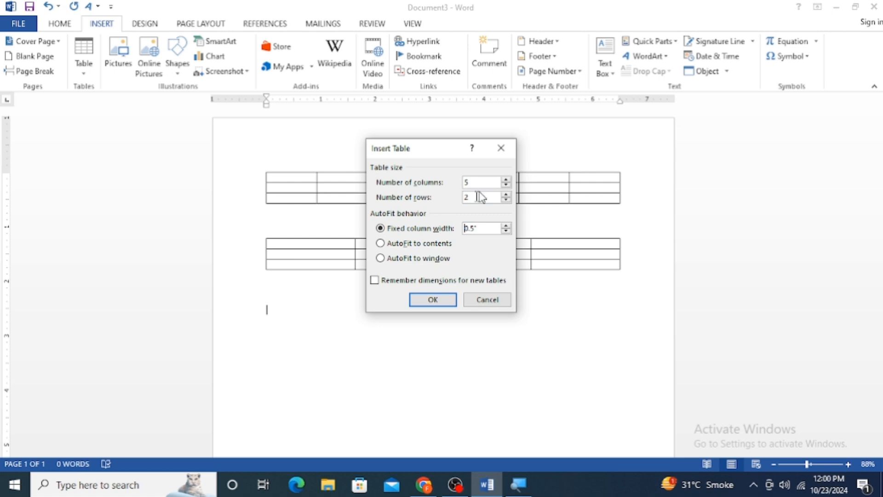
click(428, 300)
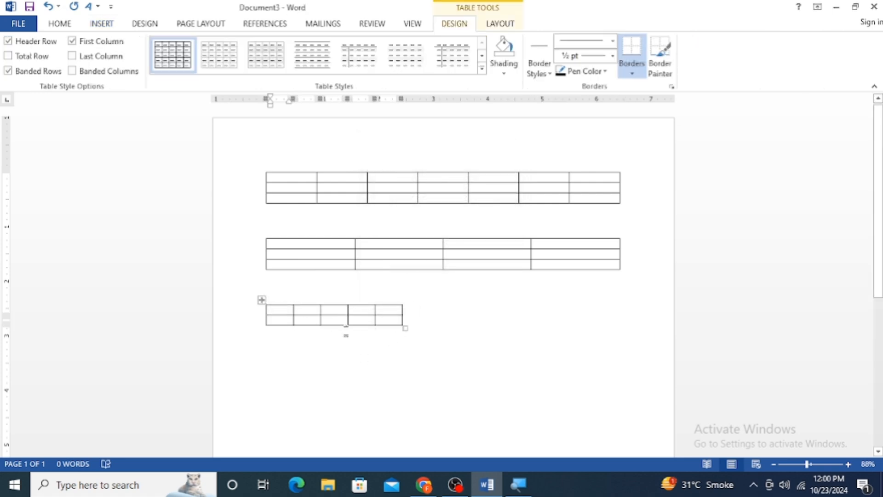
Insert a fourth table below the third with 5 columns and 2 rows, using the AutoFit to contents behavior
click(268, 331)
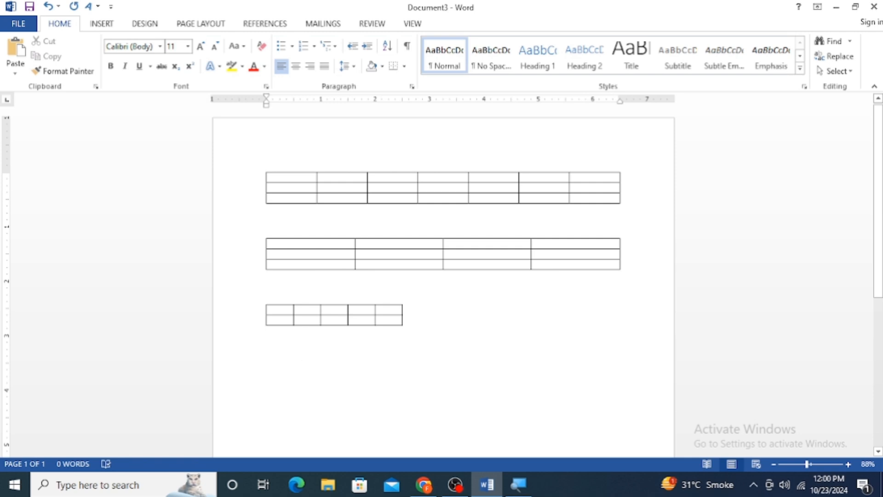
click(99, 28)
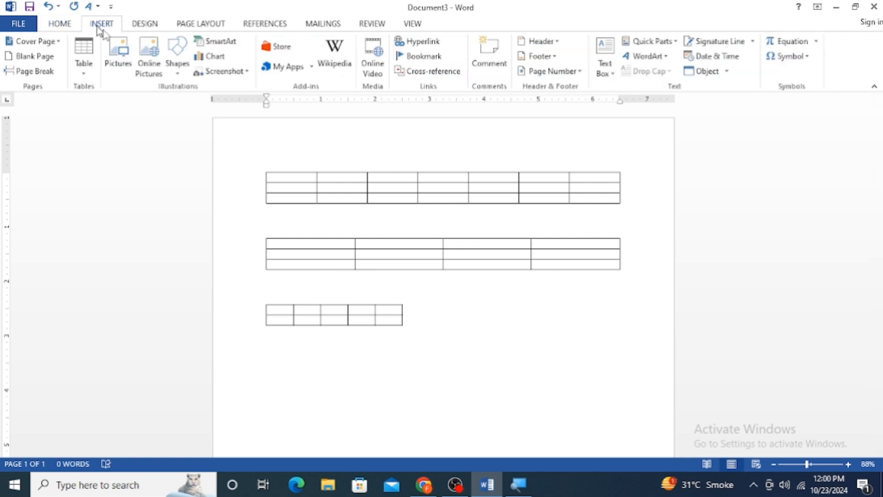
click(83, 69)
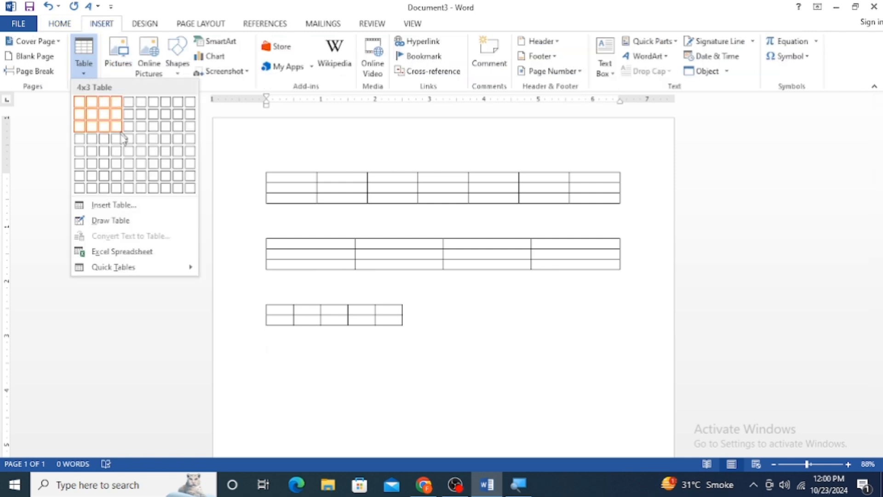
click(131, 207)
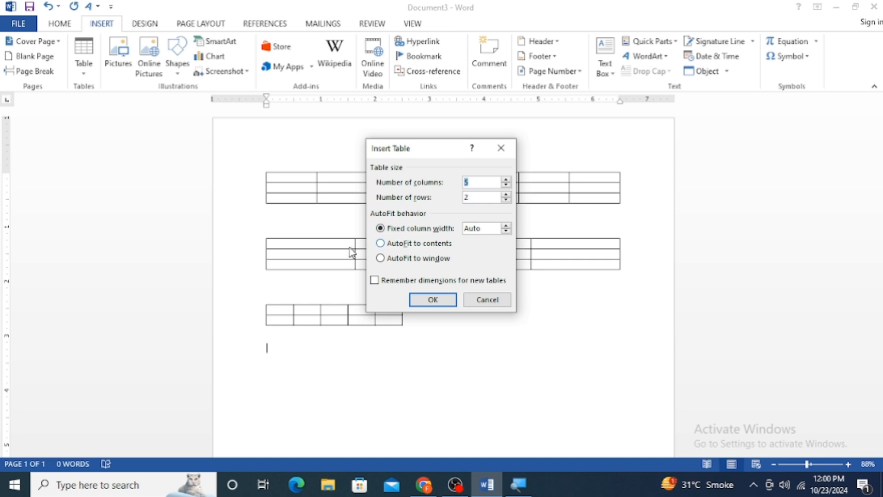
click(381, 244)
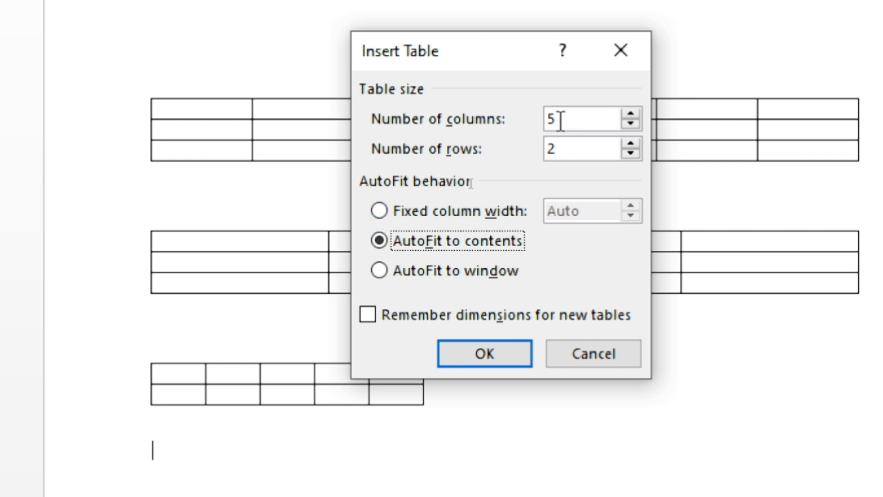
click(488, 348)
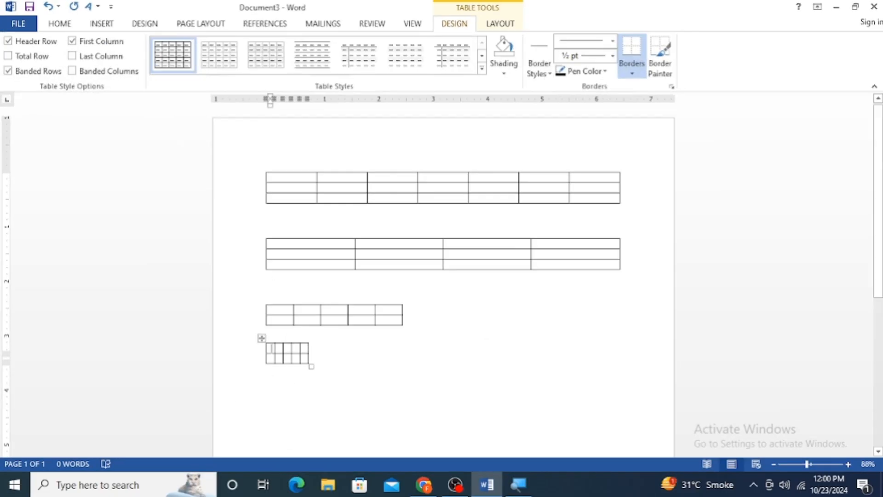
Enter the headings "Sr no" and "Name" in the first two header cells of the fourth table
text(Sr no)
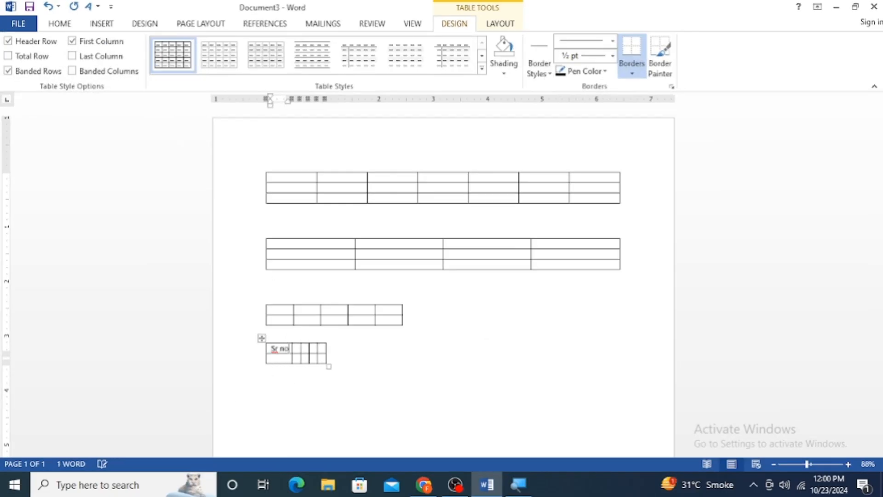
key(Tab)
text(name)
key(BackSpace)
key(BackSpace)
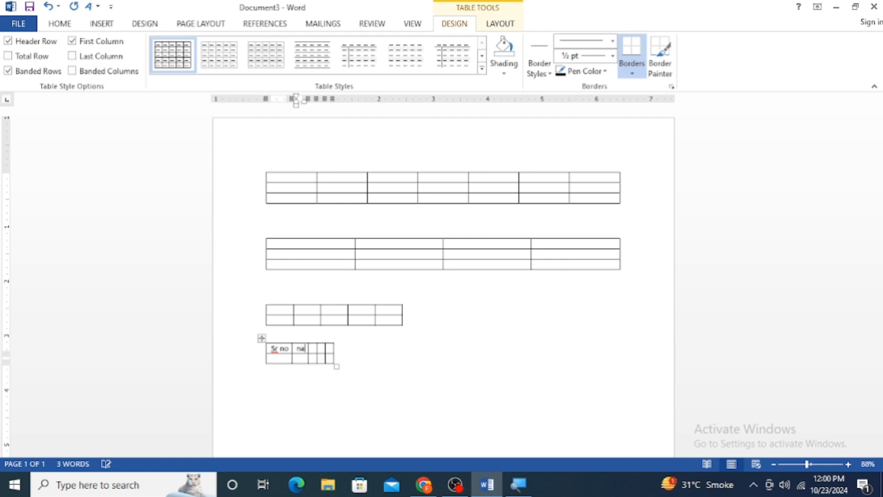
text(me)
key(Tab)
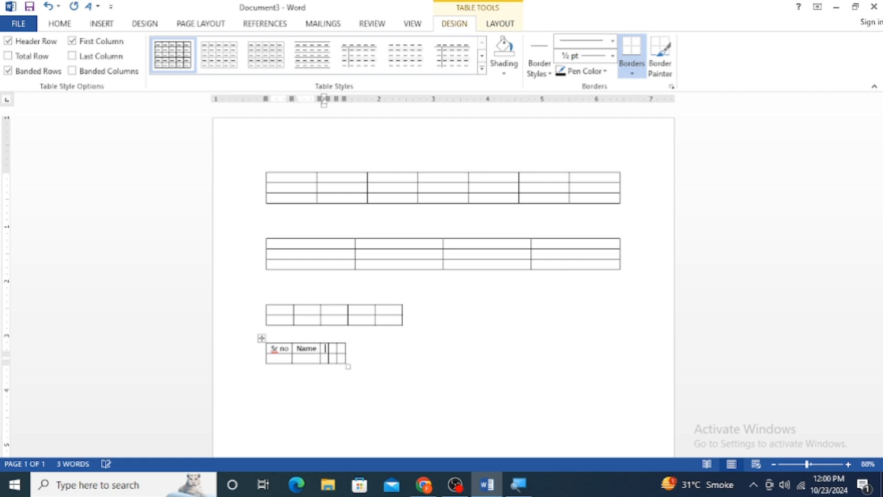
click(343, 388)
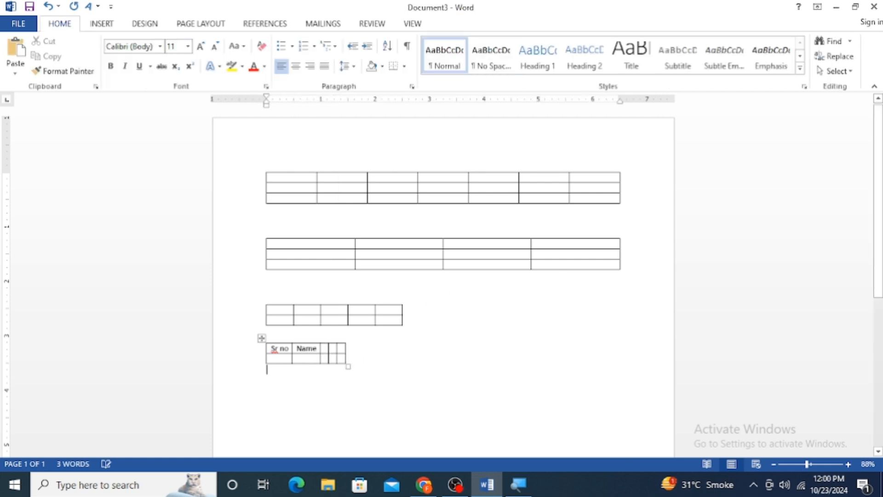
click(102, 23)
click(84, 63)
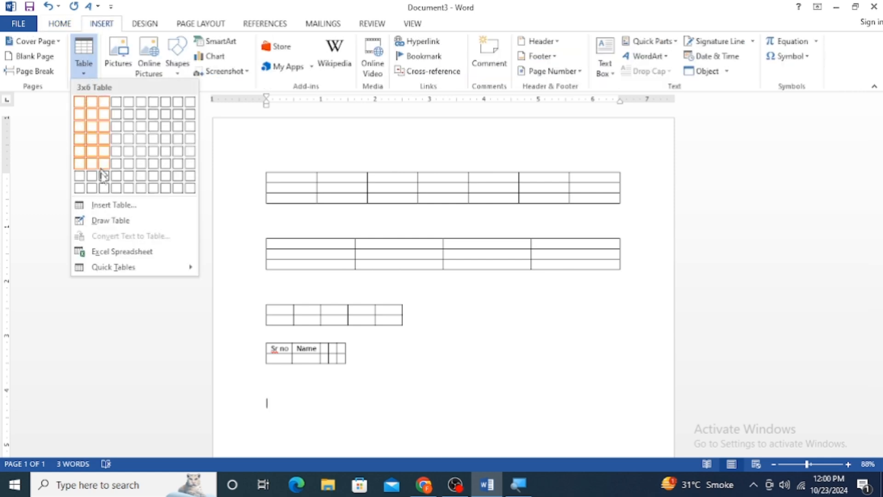
click(116, 208)
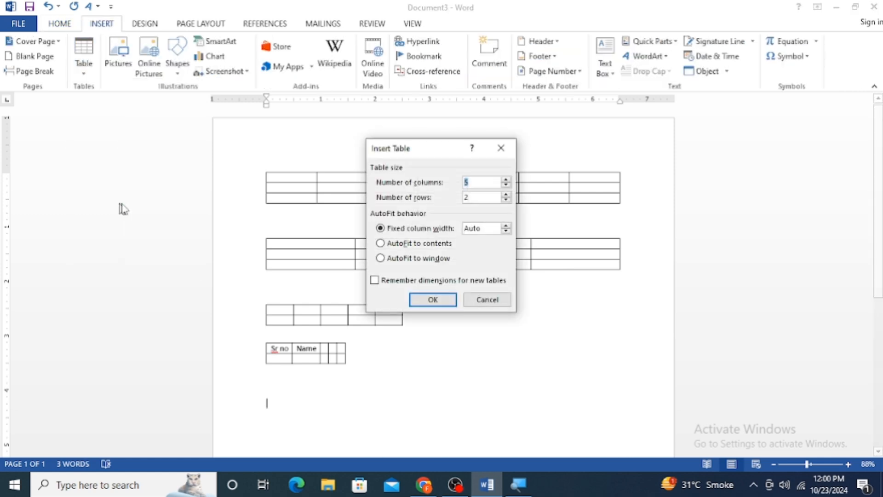
click(389, 259)
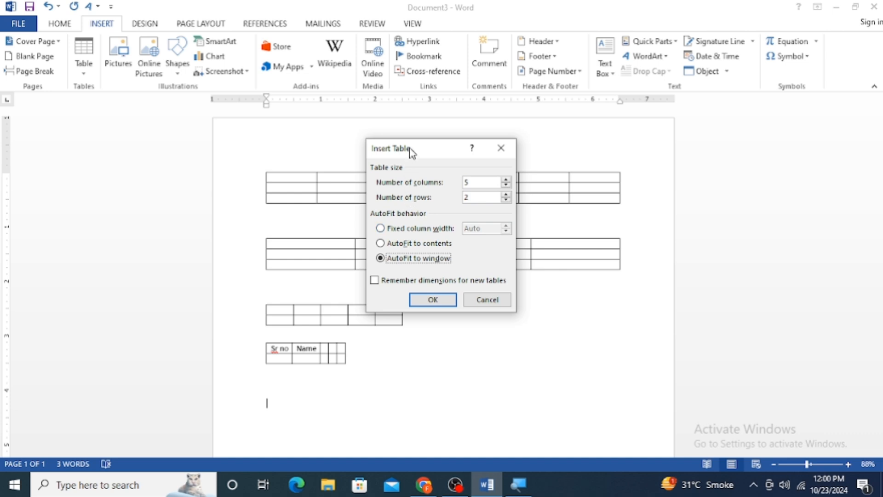
drag(412, 153, 686, 154)
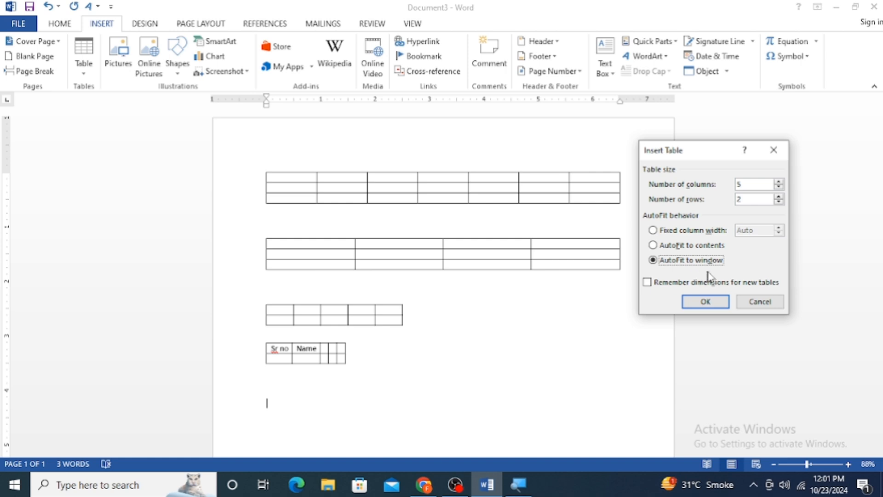
click(775, 150)
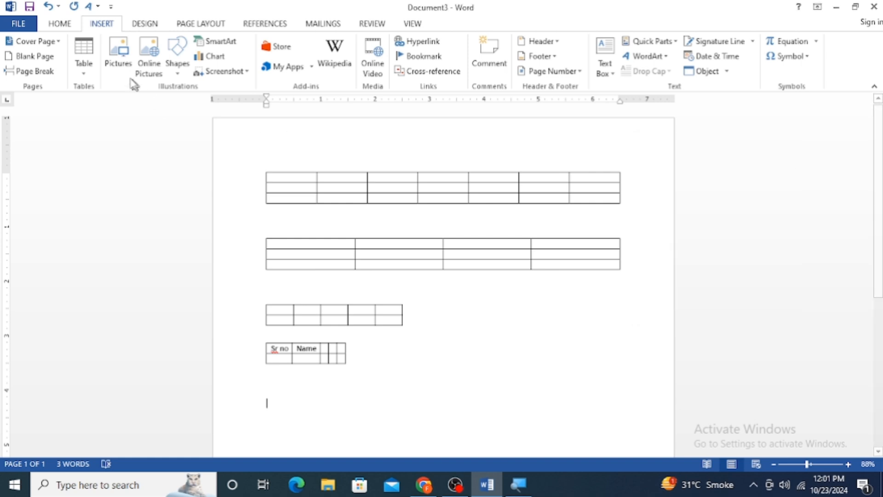
click(83, 75)
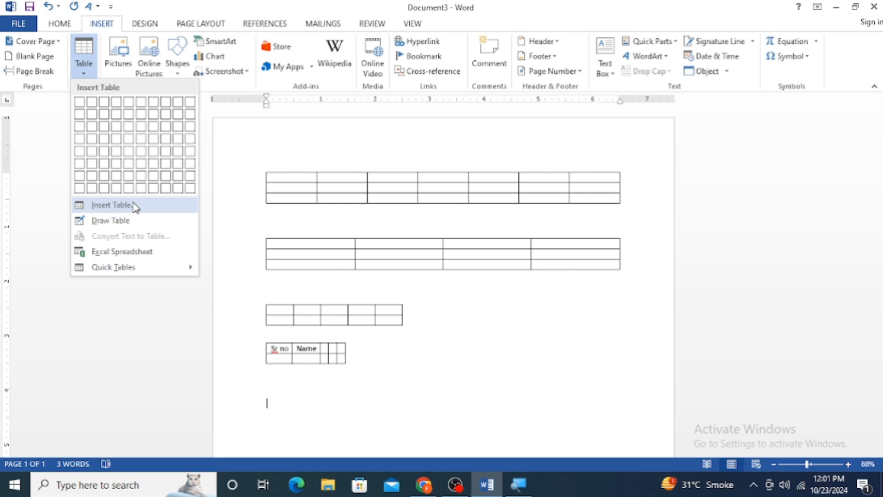
click(266, 296)
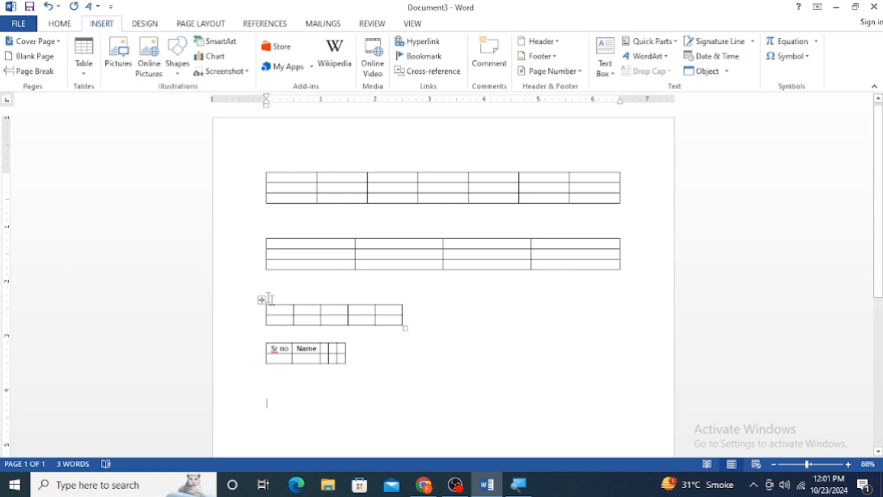
Move the empty five-column third table to below the table with the "Sr no" and "Name" headings
click(263, 299)
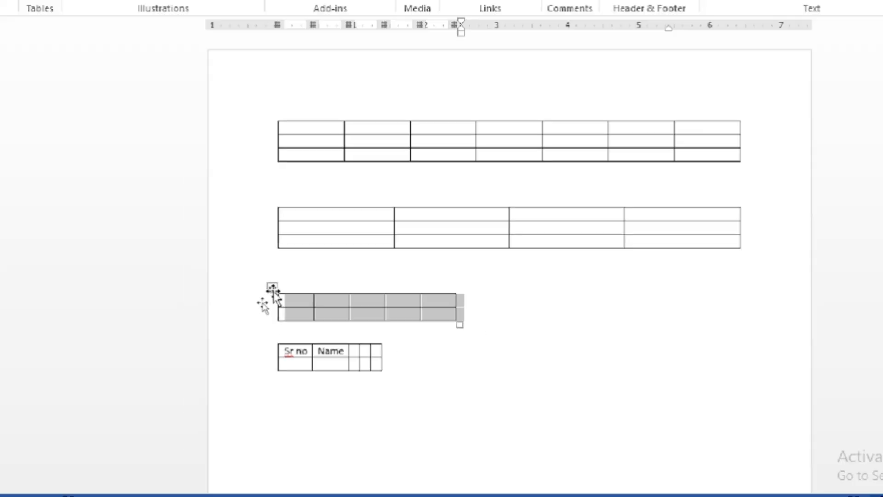
drag(272, 288, 576, 366)
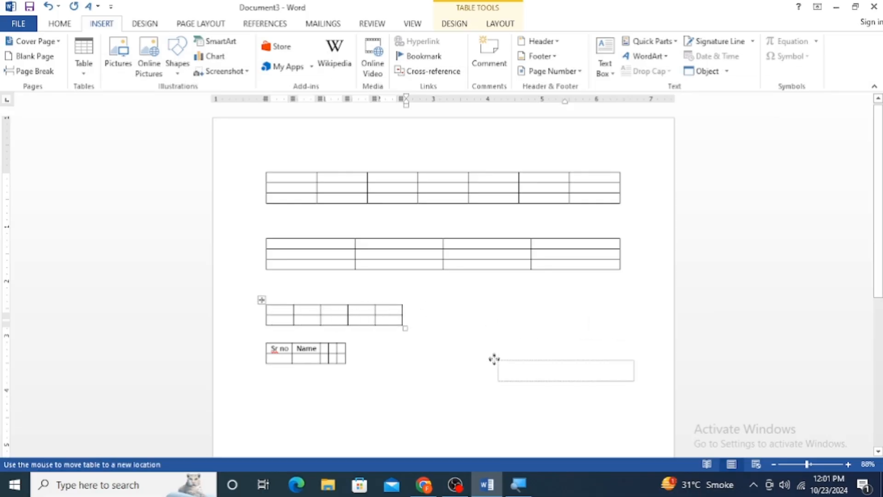
drag(494, 358, 263, 364)
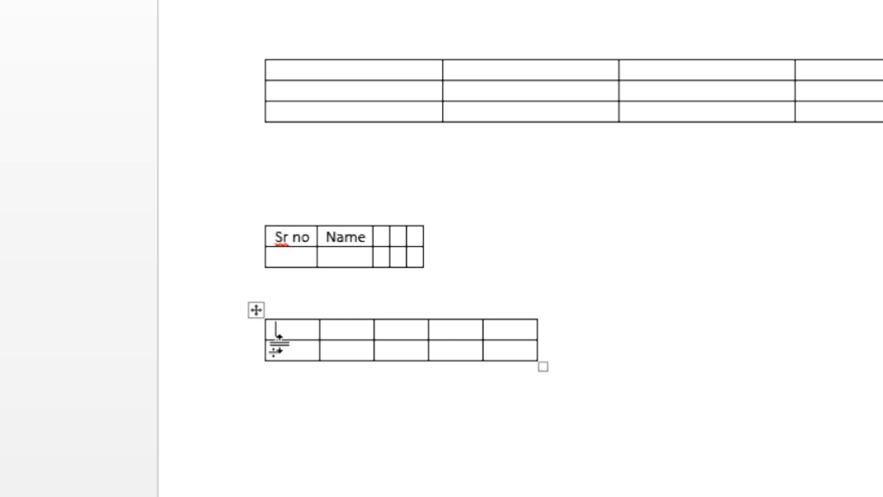
Insert seven rows between the first and second rows of the five-column table at the end of the document
mouse_move(257, 341)
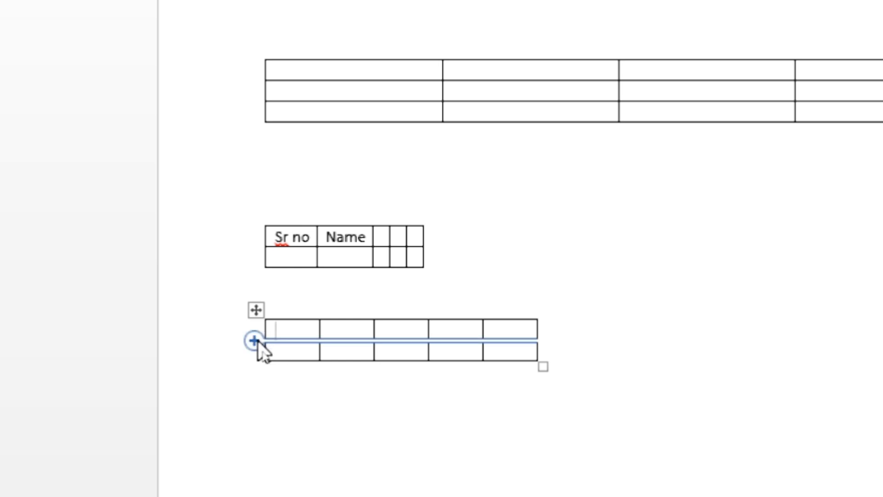
click(254, 340)
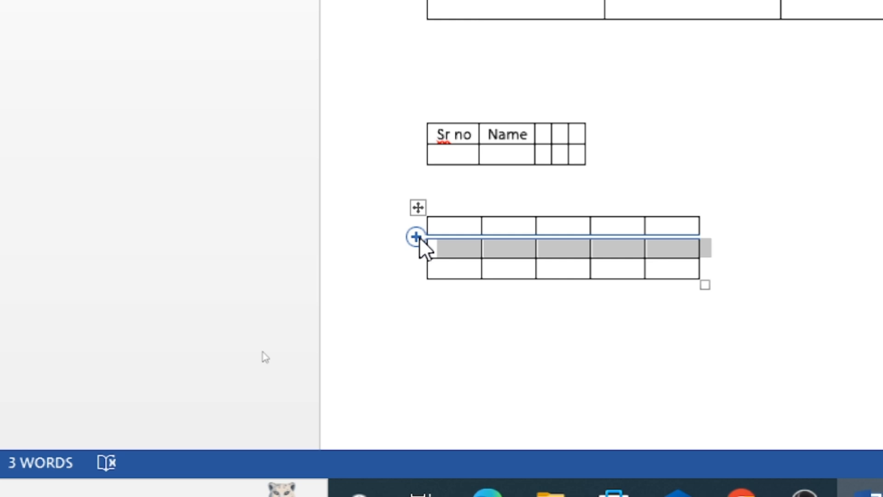
click(416, 238)
click(416, 238)
click(416, 238)
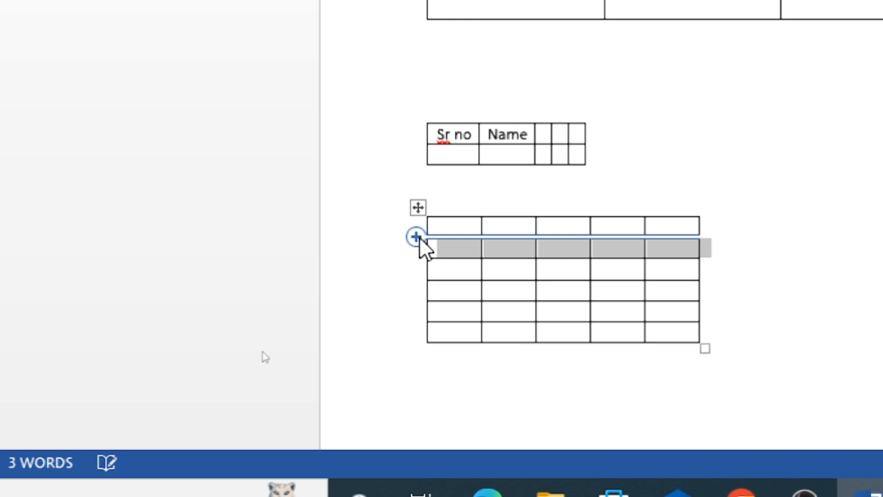
click(416, 238)
click(416, 237)
click(417, 237)
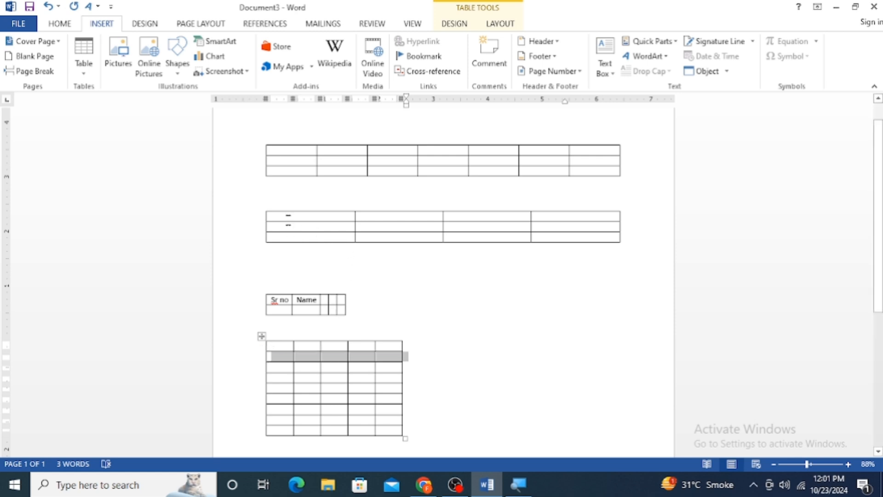
Enter 1, 2 and 3 down the first column of the second table
click(272, 216)
text(1)
click(273, 227)
text(2)
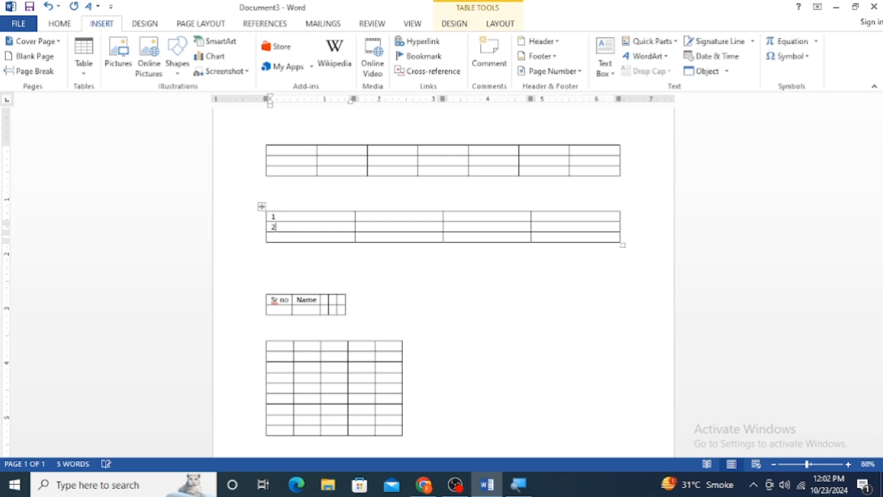
click(272, 237)
text(3)
Open the On-Screen Keyboard by running osk, shrink its window and move it clear of the upper two tables
key(super+r)
text(osk)
key(Return)
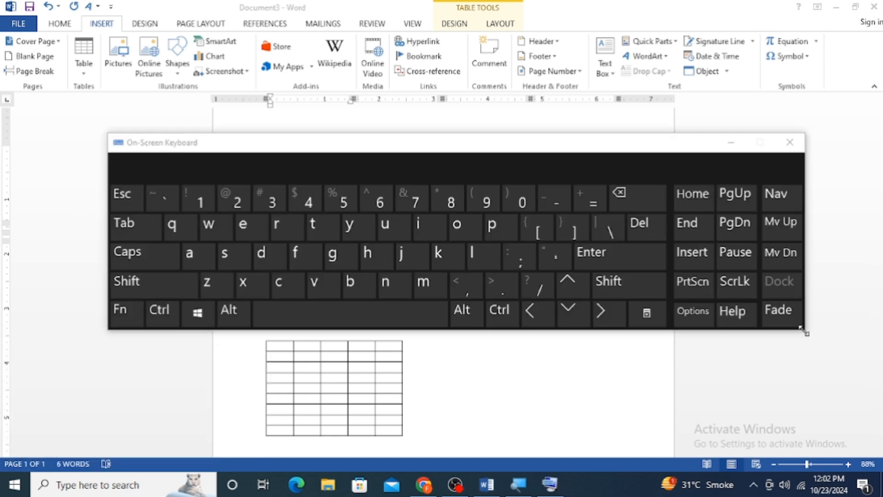
drag(802, 330, 605, 250)
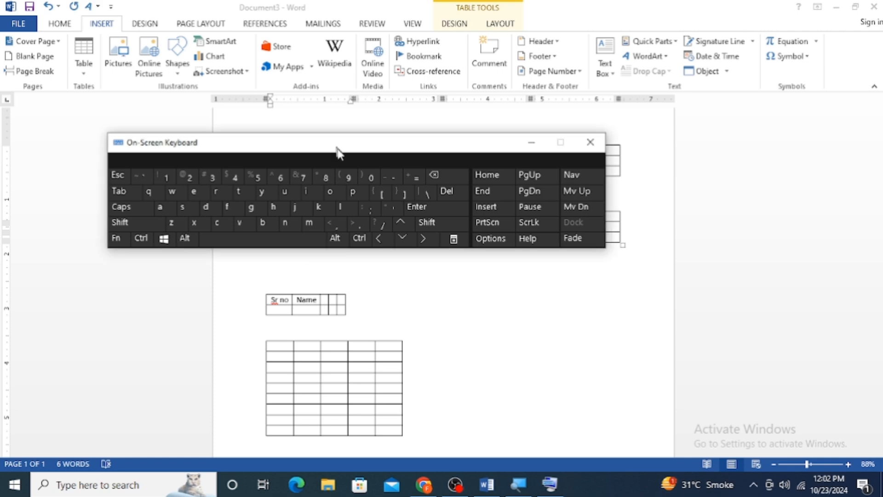
drag(338, 150, 639, 281)
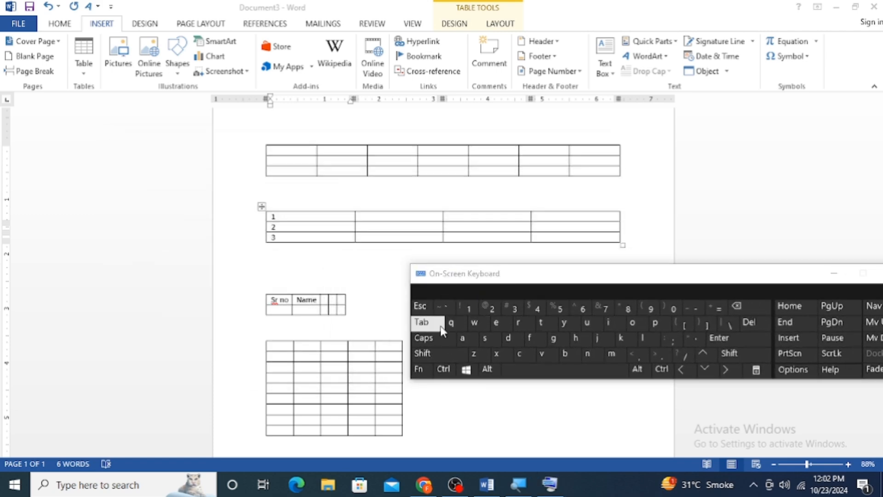
key(super)
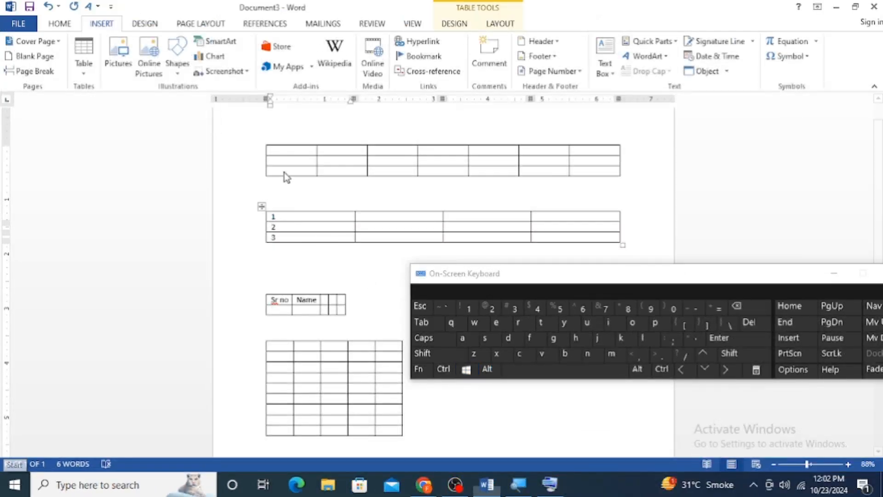
Append four rows to the end of the first table
click(371, 171)
key(Tab)
key(Tab)
key(Tab)
key(Tab)
key(Tab)
key(Tab)
key(Tab)
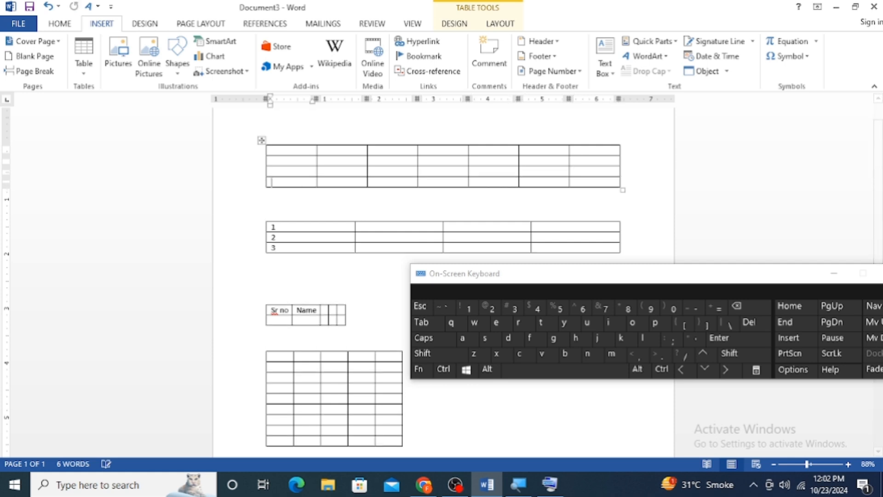
key(Tab)
key(Tab)
key(Tab)
key(Tab)
key(Tab)
key(Tab)
key(Tab)
key(Tab)
key(Tab)
key(Tab)
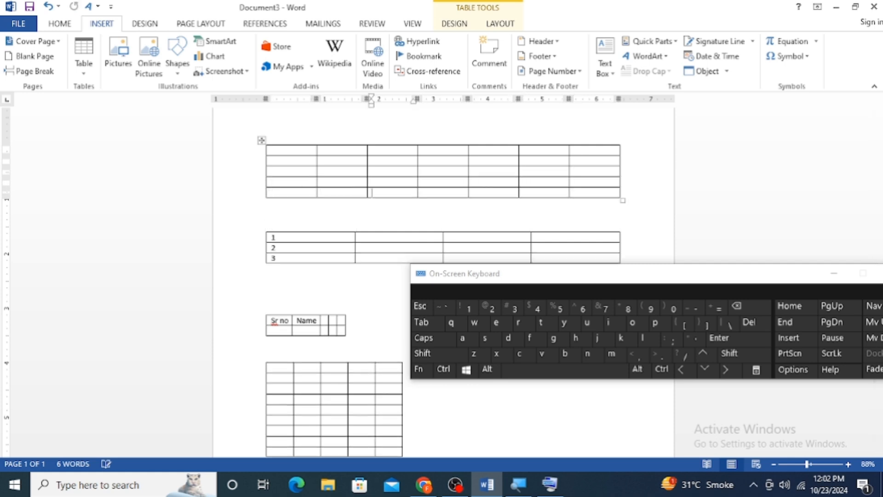
key(Tab)
key(Tab)
key(Tab)
key(Tab)
key(Tab)
key(Tab)
key(Tab)
key(Tab)
key(Tab)
key(Tab)
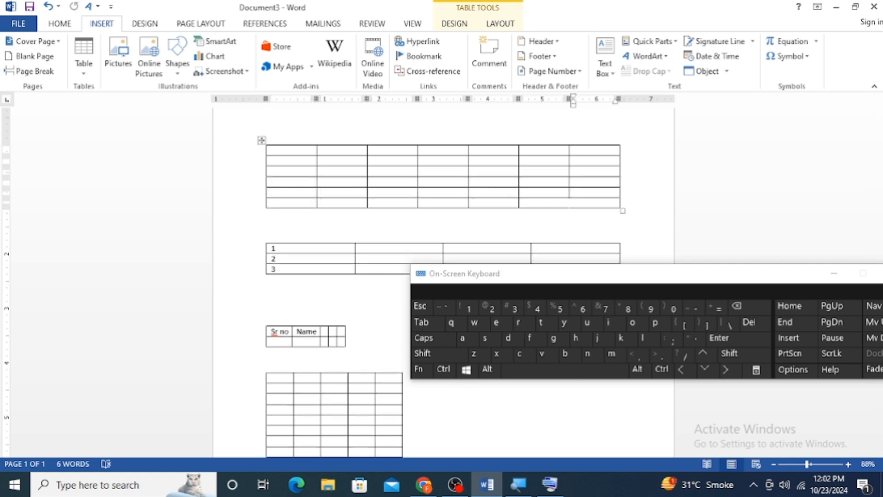
key(Tab)
key(Tab)
key(Tab)
key(Tab)
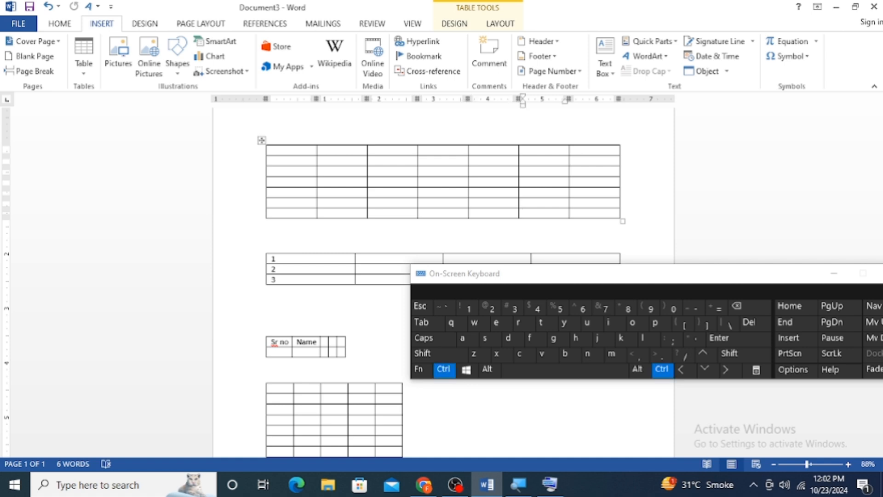
Delete the entire content of the document
key(ctrl+a)
click(523, 212)
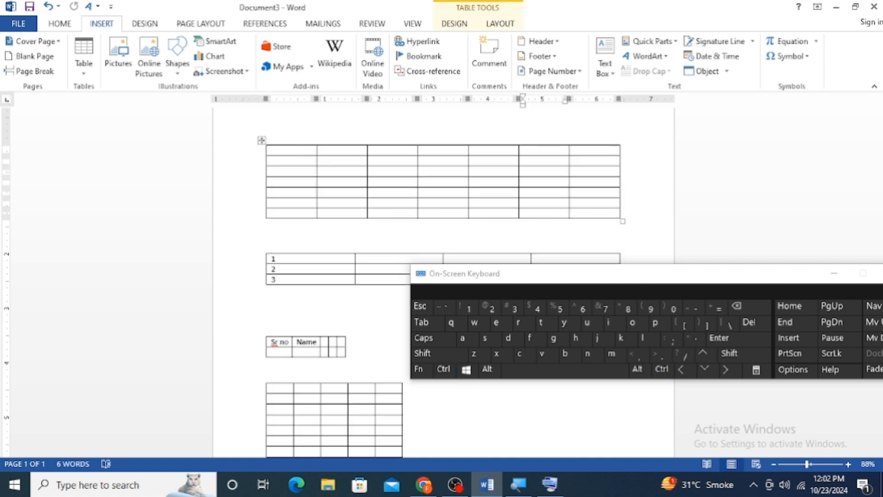
key(ctrl+a)
key(Delete)
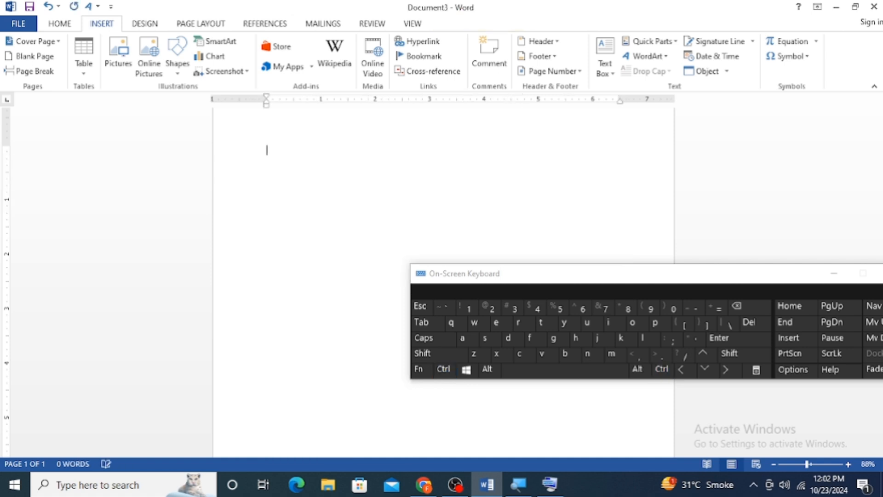
Insert a table with 7 columns and 3 rows, and enter 1, 2 and 3 down its first column
click(91, 76)
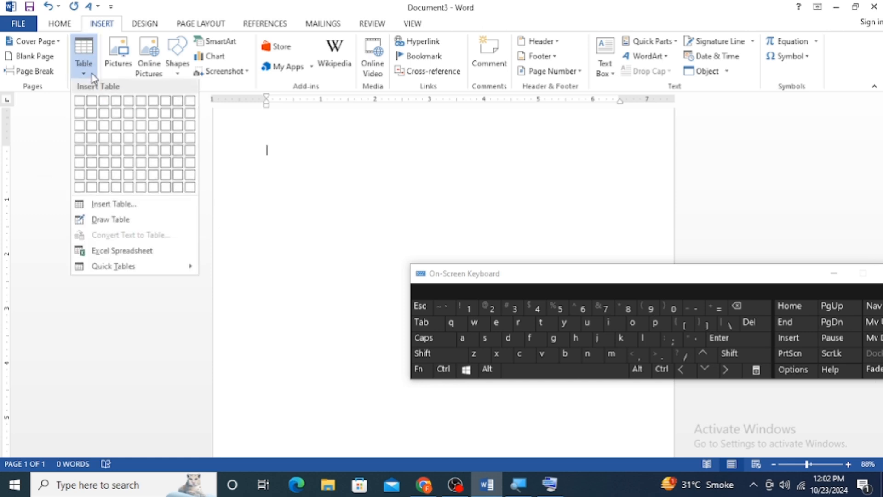
click(152, 127)
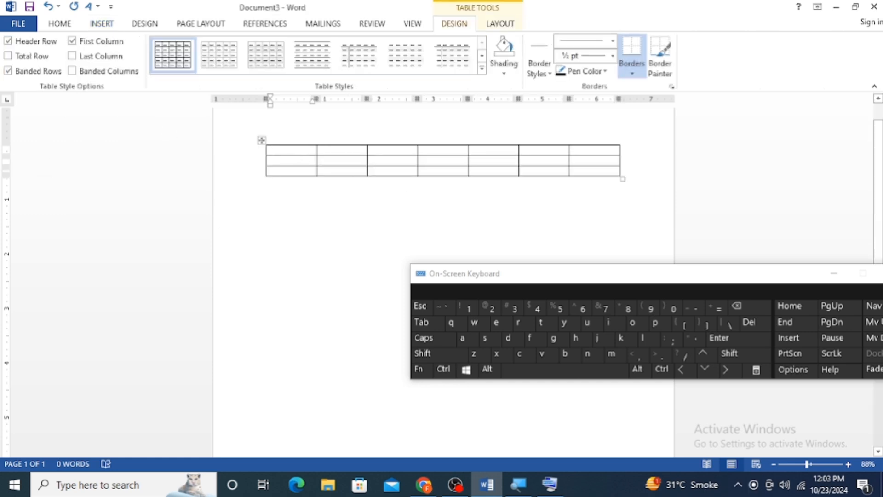
text(1)
key(Down)
text(2)
key(Down)
text(3)
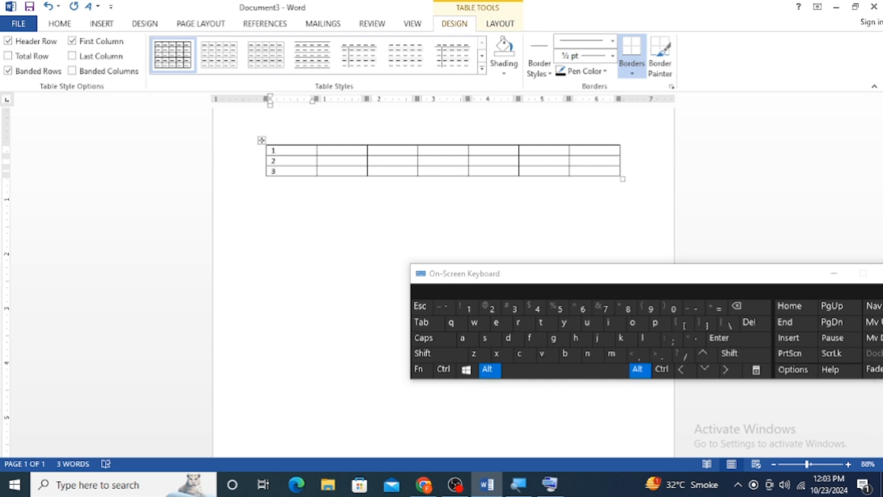
Split the row numbered 3 off below the table as a separate table, and move it back up to rejoin the table
key(alt+shift+Down)
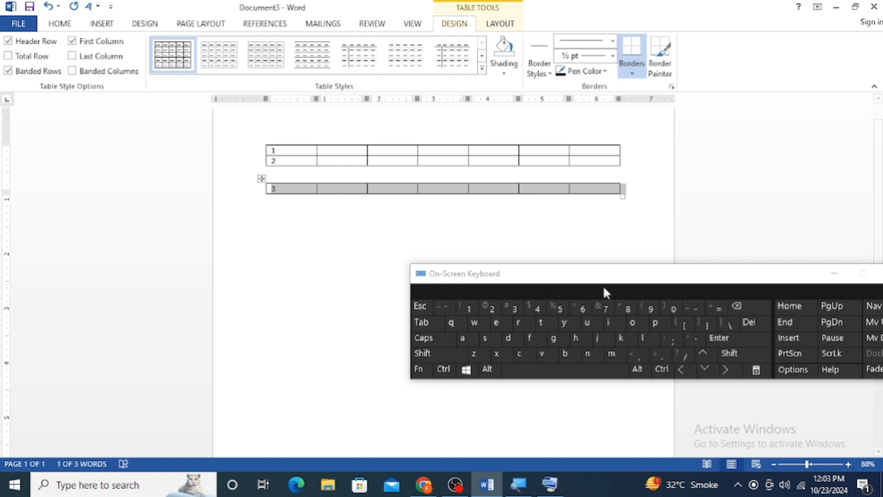
drag(604, 293, 416, 341)
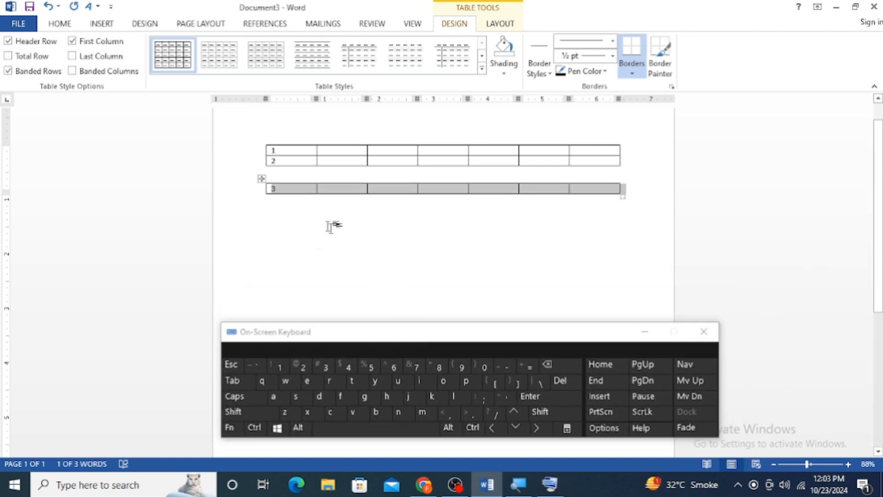
click(289, 192)
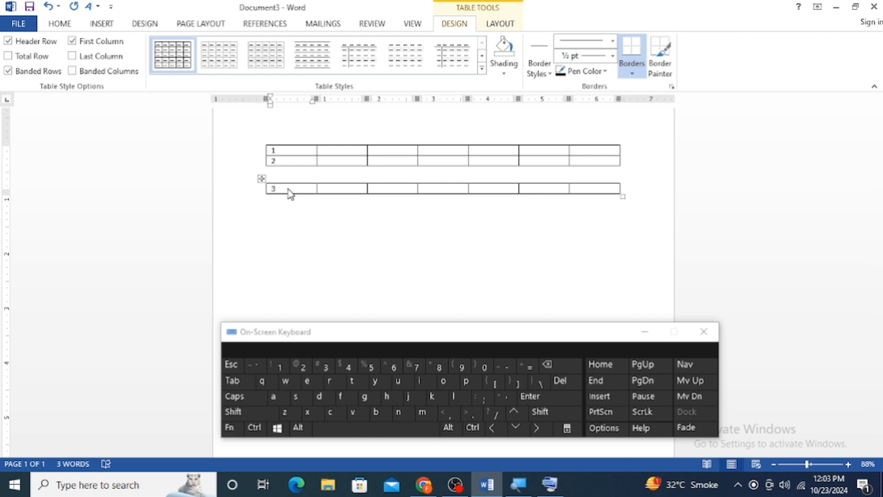
key(alt+shift)
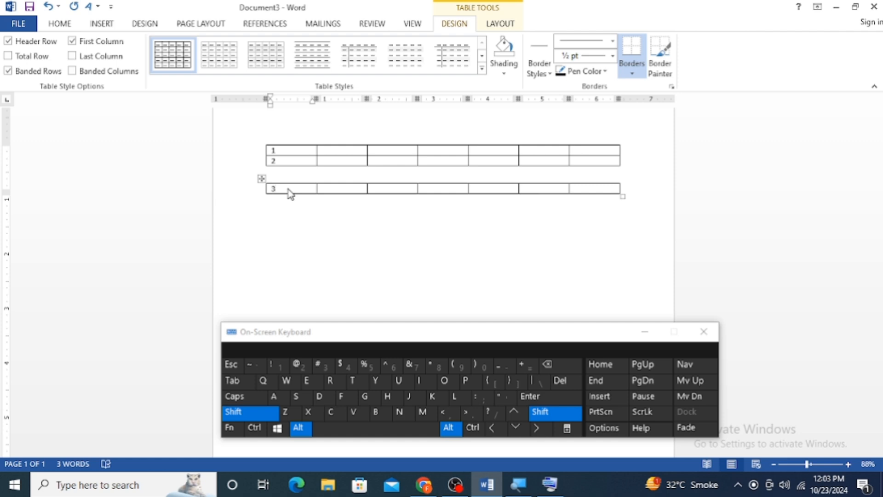
key(alt+shift+Up)
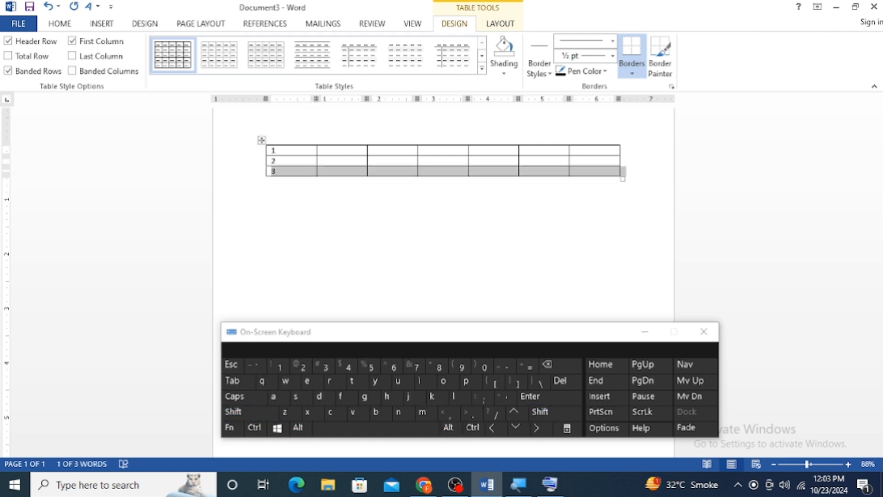
click(293, 162)
drag(273, 161, 603, 171)
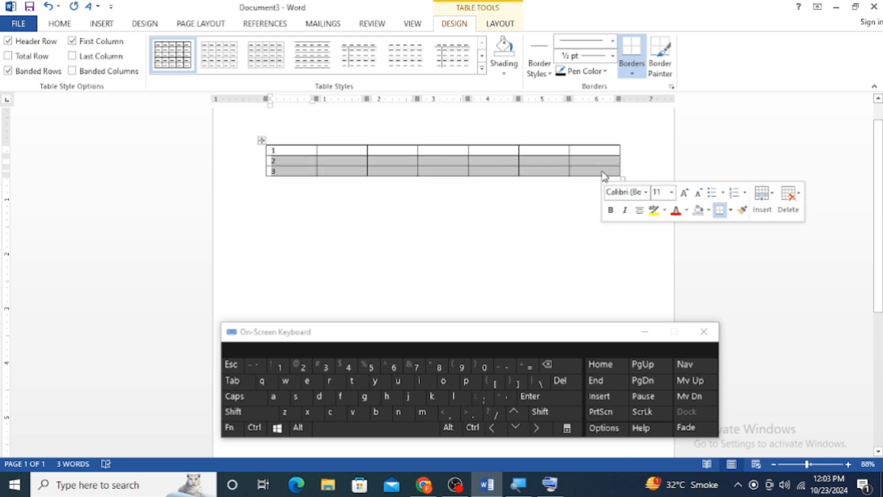
click(349, 179)
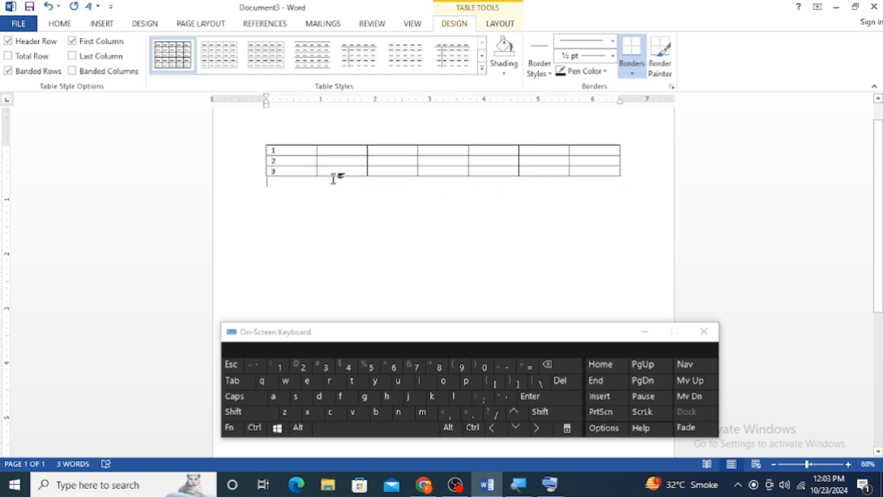
Split the rows numbered 2 and 3 off below the table, and move row 2 back up under row 1
drag(311, 164, 595, 174)
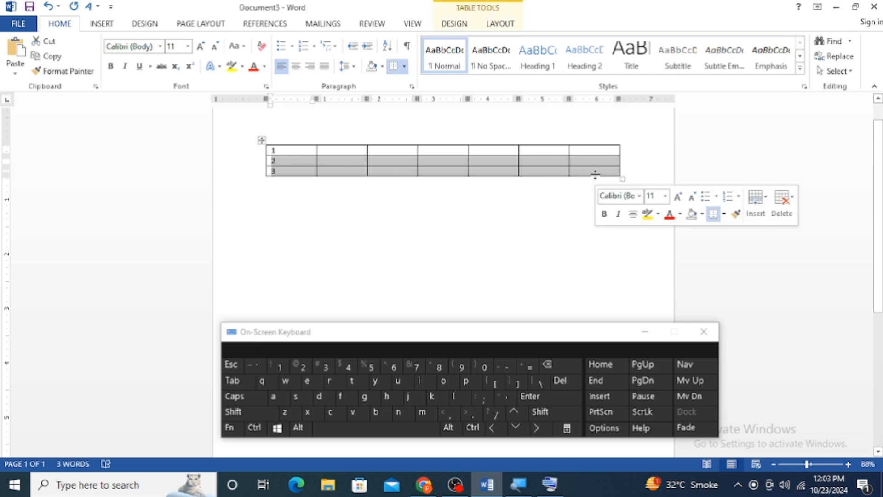
key(alt+shift+Down)
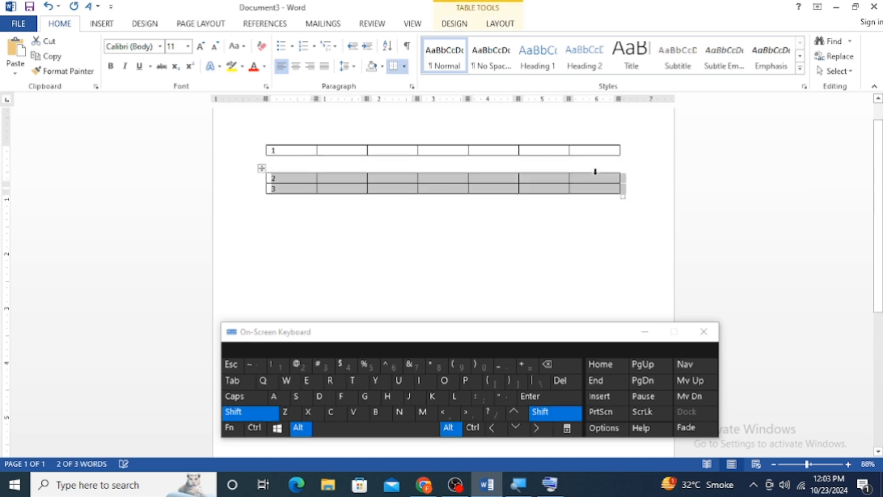
key(Down)
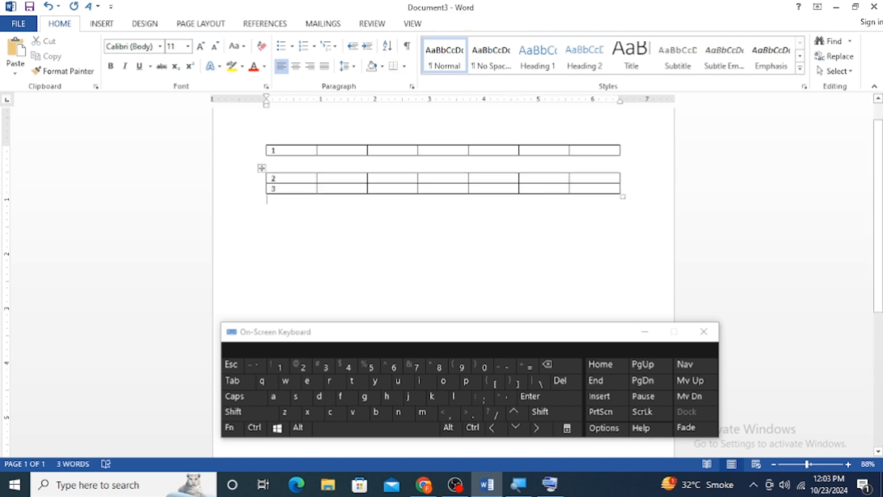
click(277, 178)
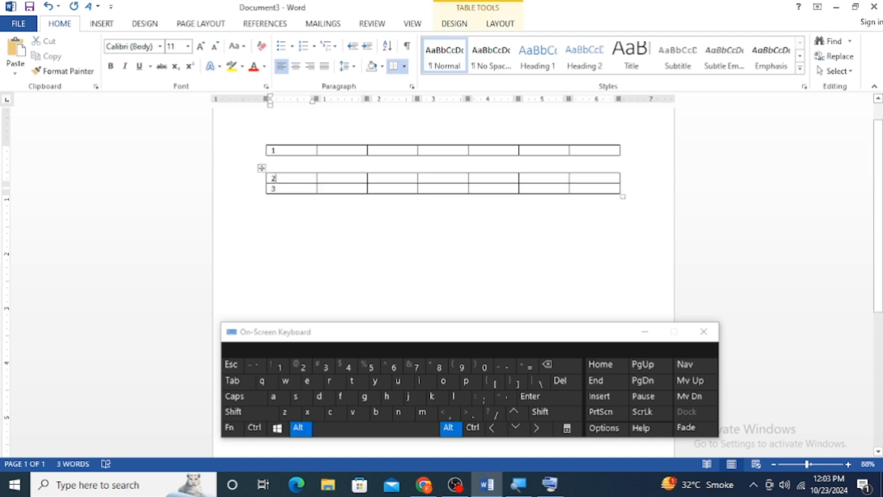
key(alt+shift+Up)
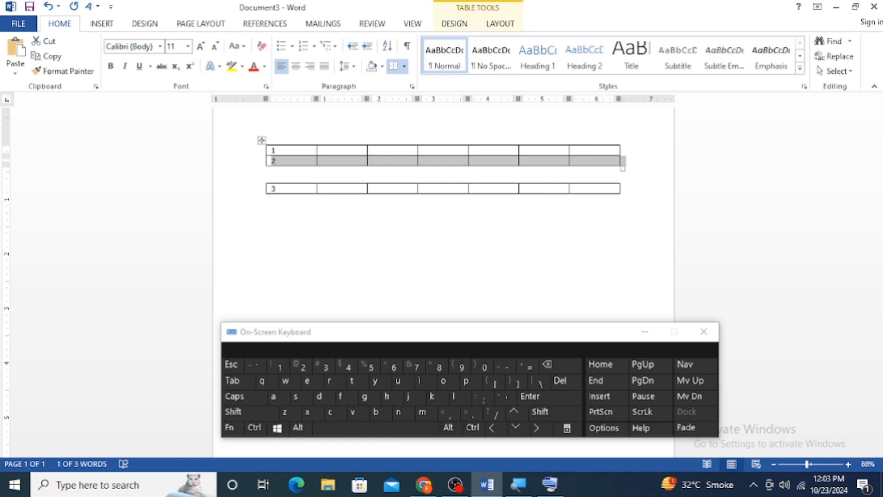
Add three blank rows between the rows numbered 1 and 2, and rejoin the row numbered 3 to the table
click(624, 150)
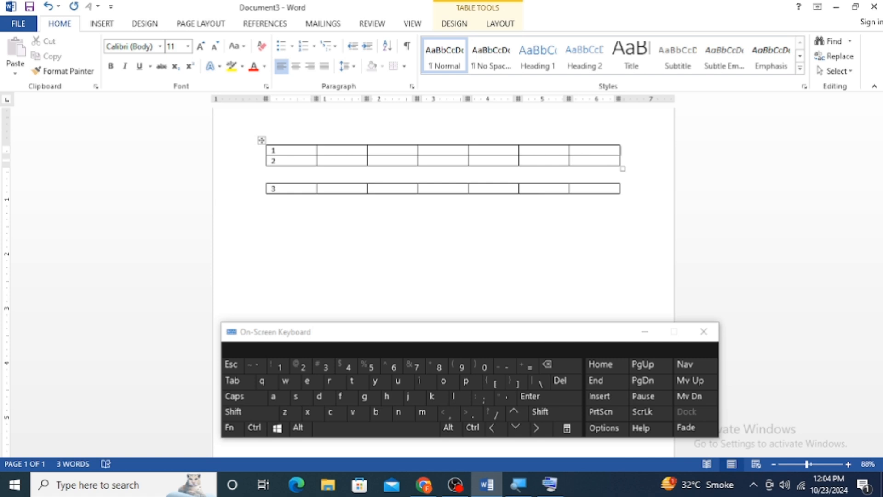
key(Return)
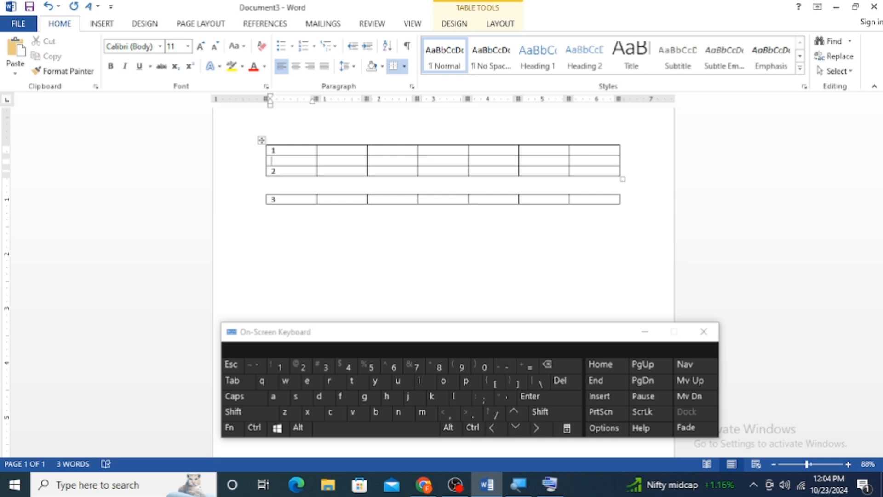
drag(355, 159, 600, 168)
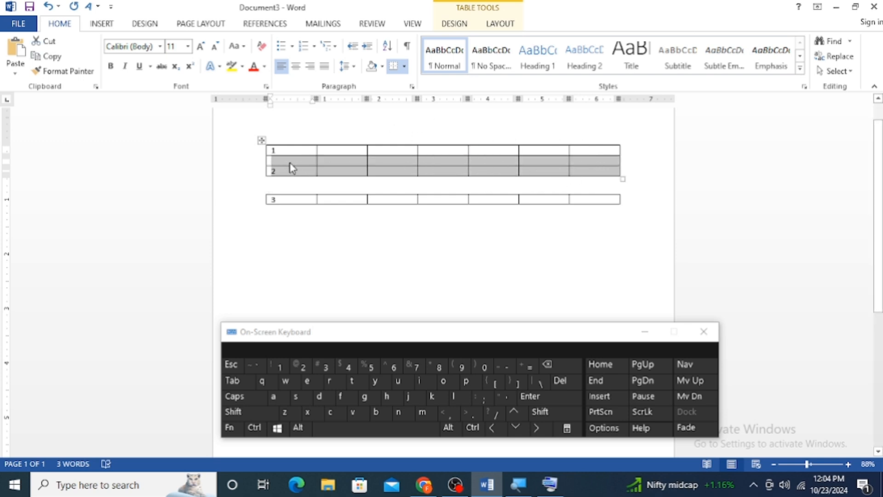
drag(290, 162, 290, 196)
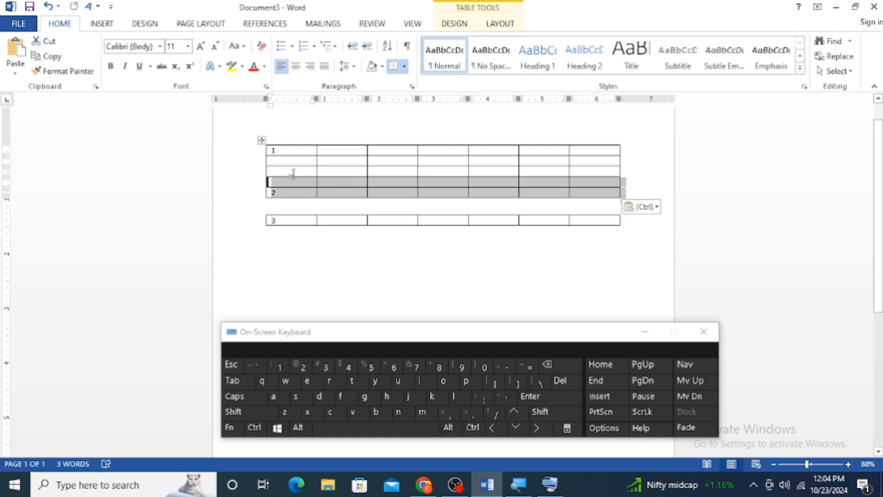
key(ctrl+z)
key(ctrl+z)
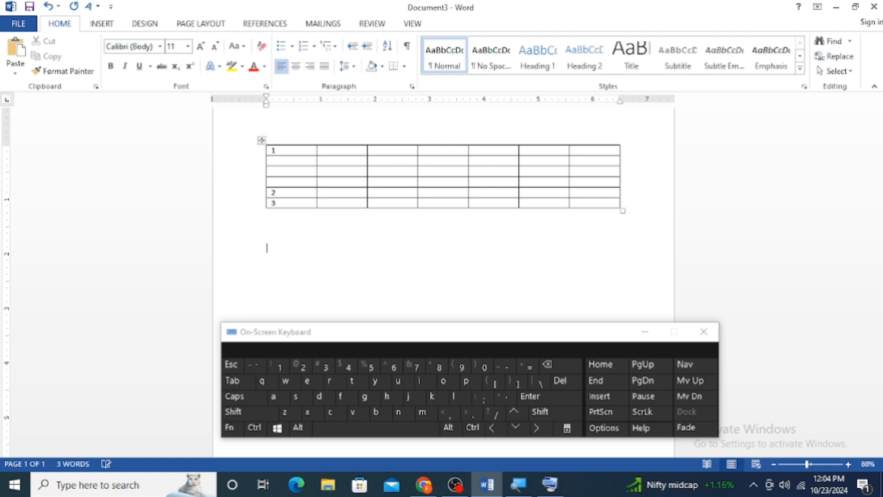
Create a one-row, two-column table below the first table from a typed line of hyphens separated by three plus signs
text(+------------------------------+--------+--------------------------------------)
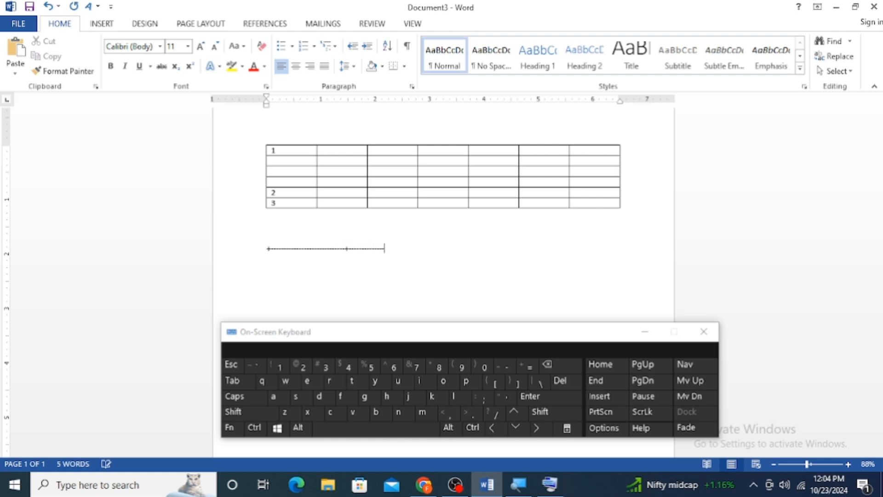
text(+)
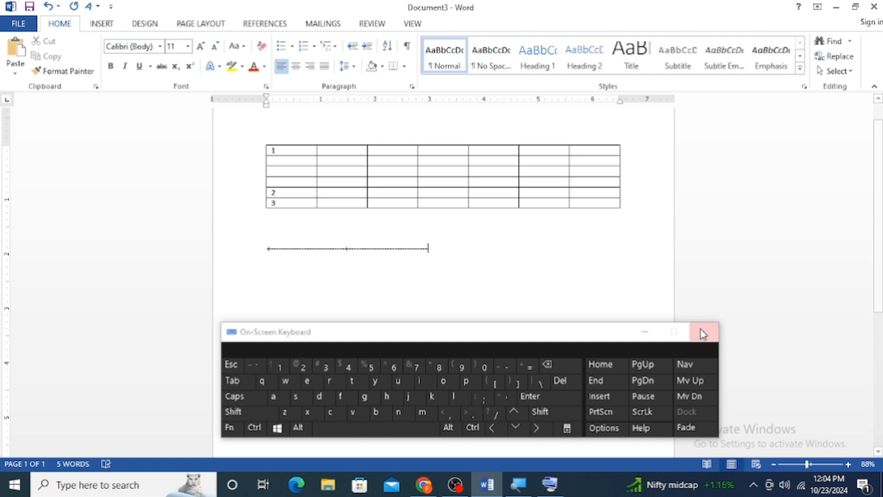
click(703, 332)
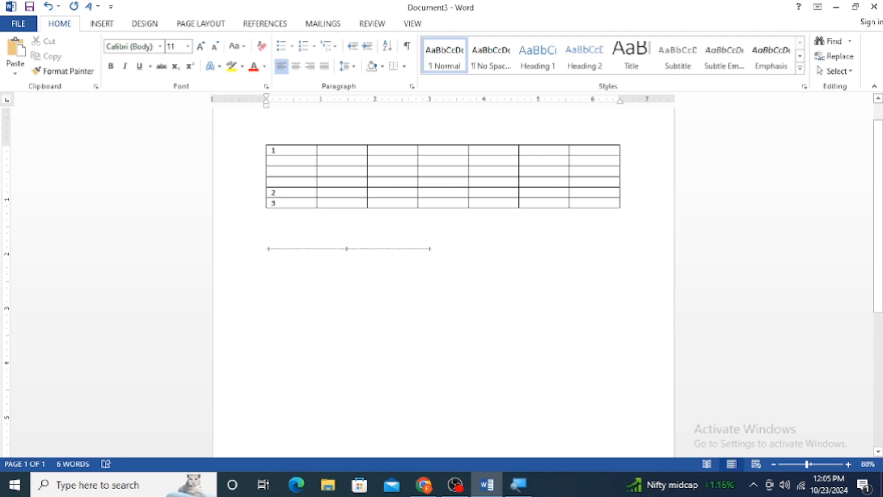
key(Return)
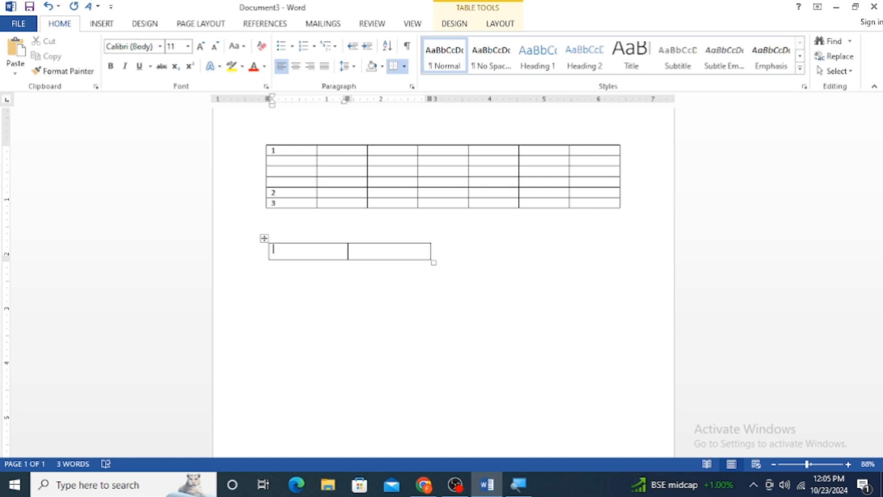
Draw a table about 4.37" wide and 5.41" high below the two-column table, and divide it with three horizontal lines
click(102, 23)
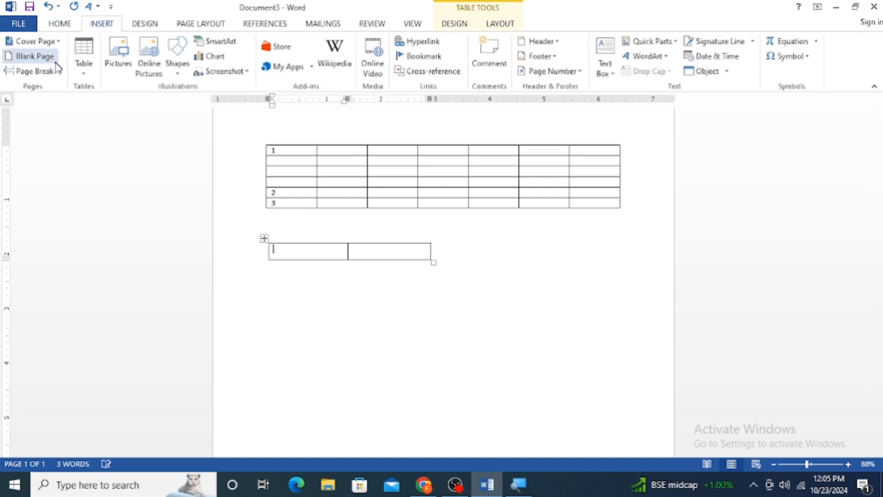
click(84, 69)
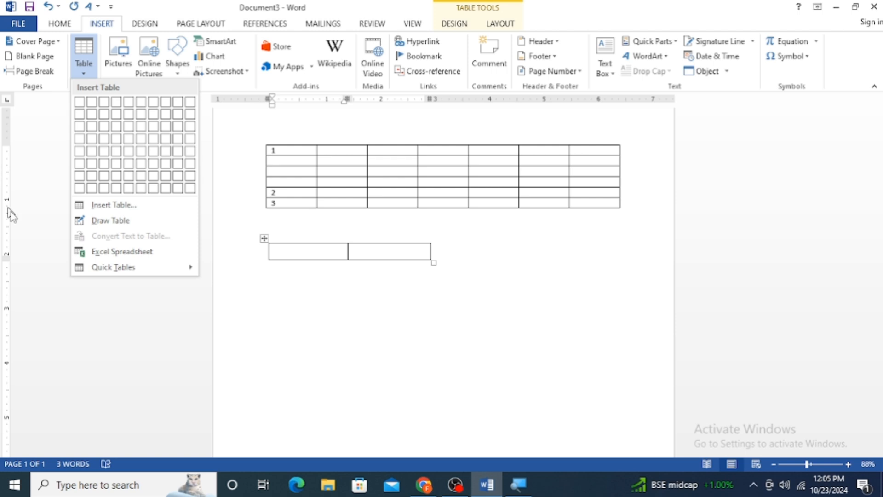
click(138, 227)
scroll(322, 297, down, 5)
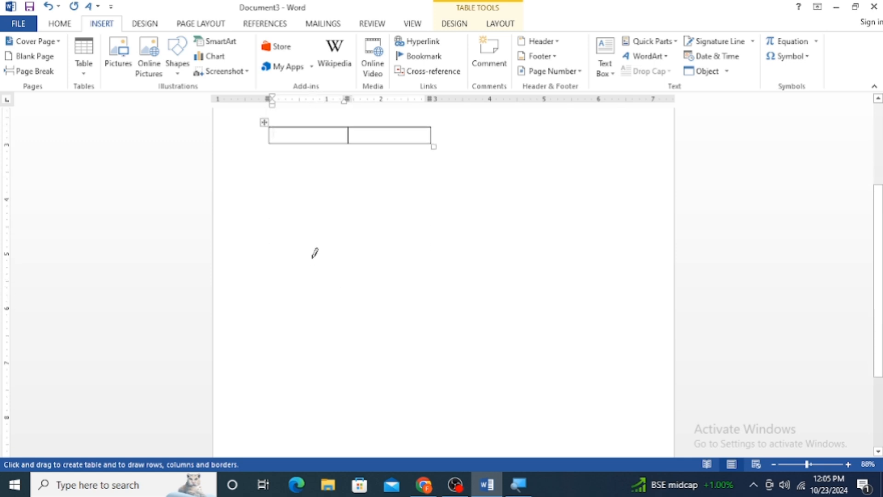
scroll(315, 253, down, 2)
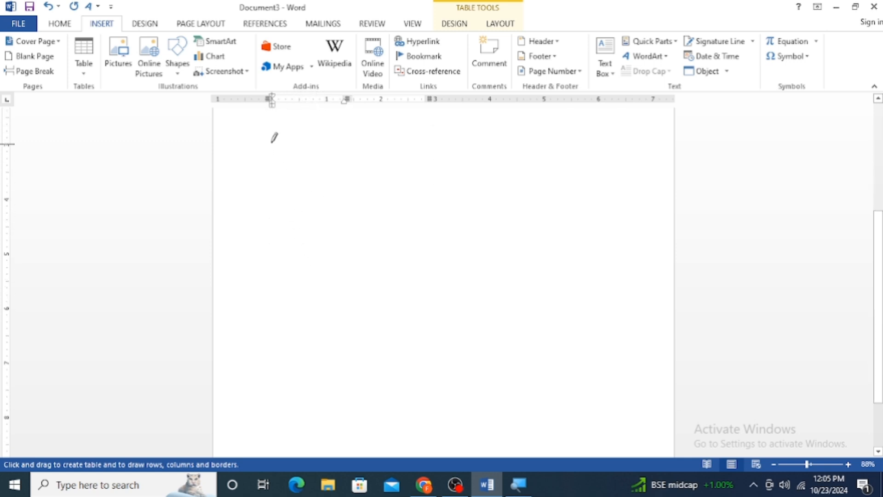
mouse_move(272, 138)
mouse_down()
mouse_move(467, 276)
mouse_move(515, 364)
mouse_move(513, 435)
mouse_up()
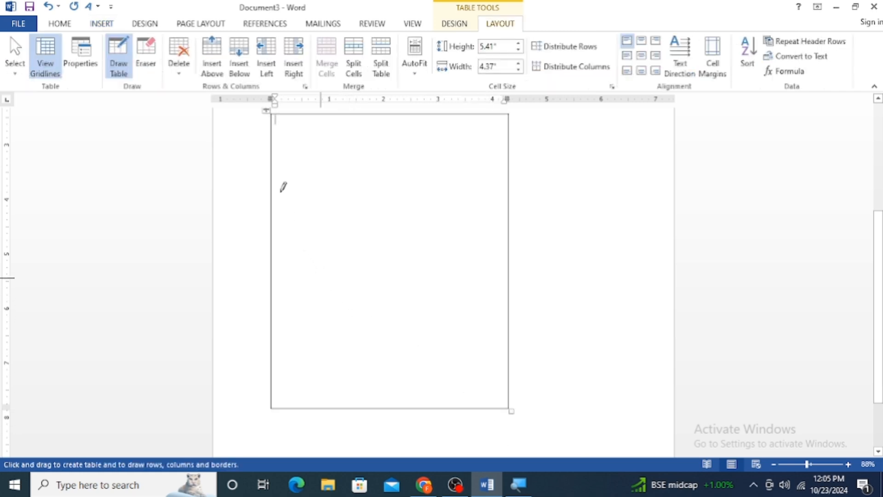
mouse_move(282, 191)
mouse_down()
mouse_move(461, 194)
mouse_move(380, 196)
mouse_move(304, 221)
mouse_move(292, 213)
mouse_up()
mouse_move(352, 396)
mouse_down()
mouse_move(454, 395)
mouse_move(399, 395)
mouse_up()
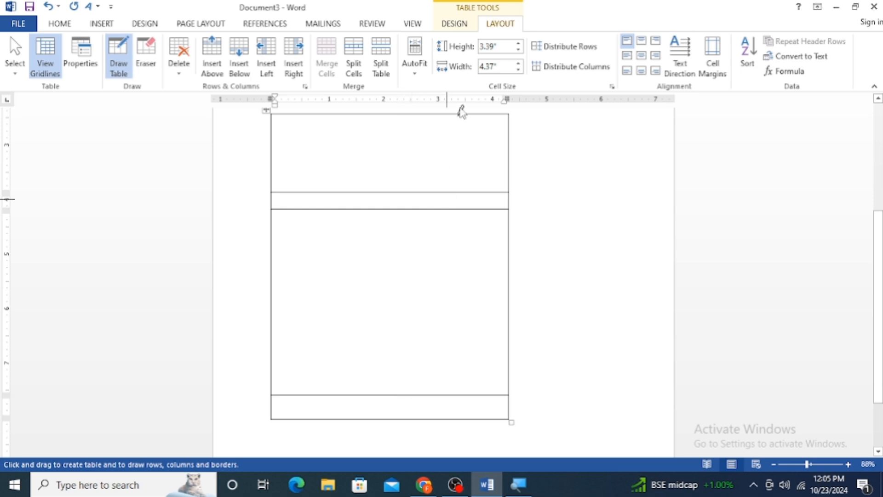
Set the table border pen to a thick-and-thin double line, 1 ½ pt wide, in red
click(460, 24)
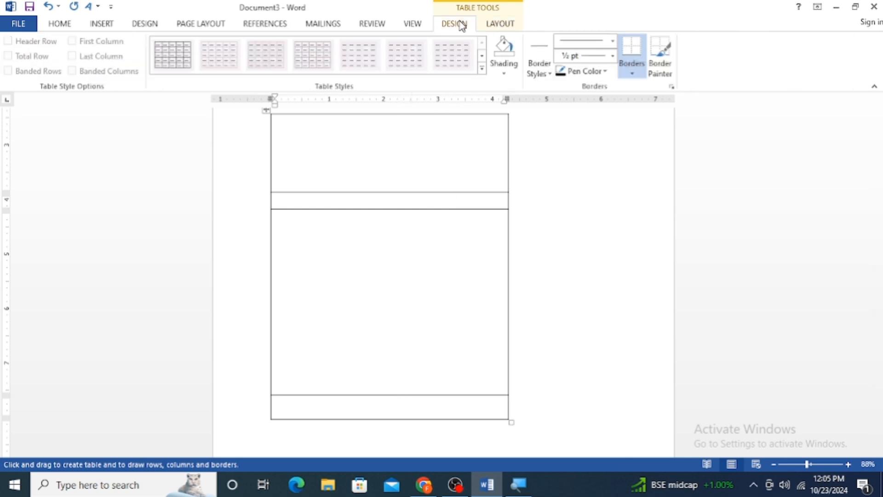
click(494, 25)
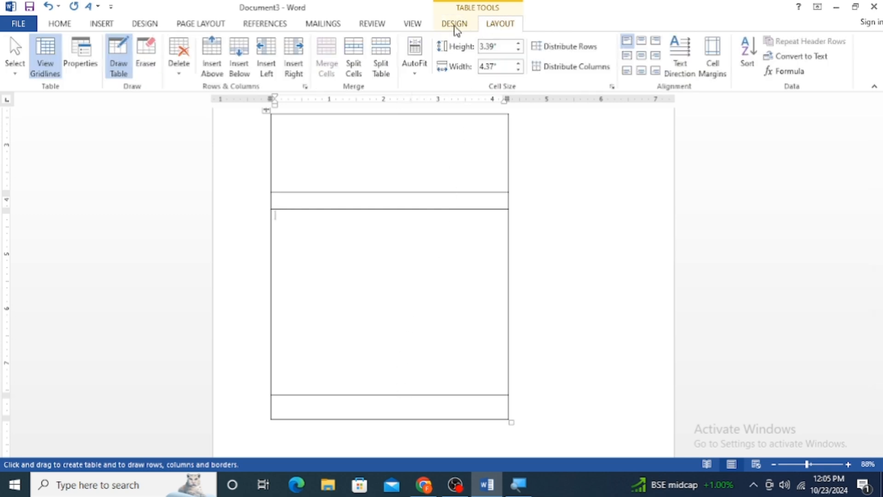
click(456, 30)
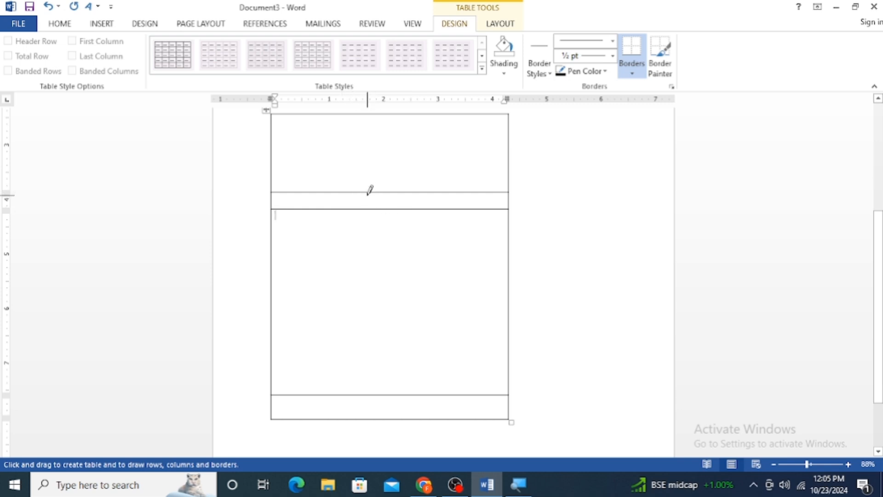
click(614, 41)
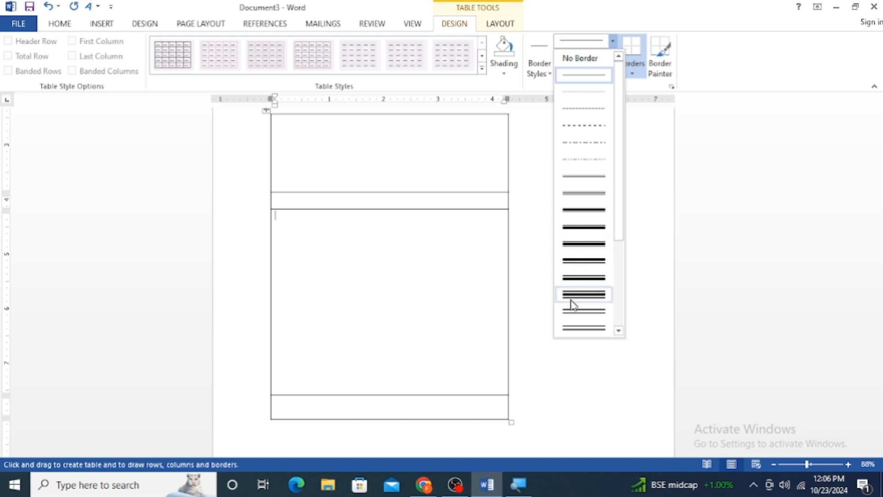
click(584, 209)
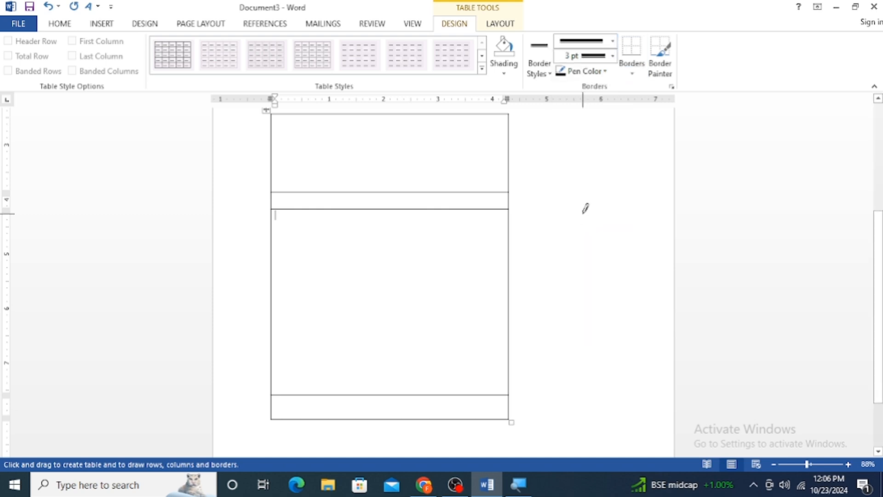
click(613, 56)
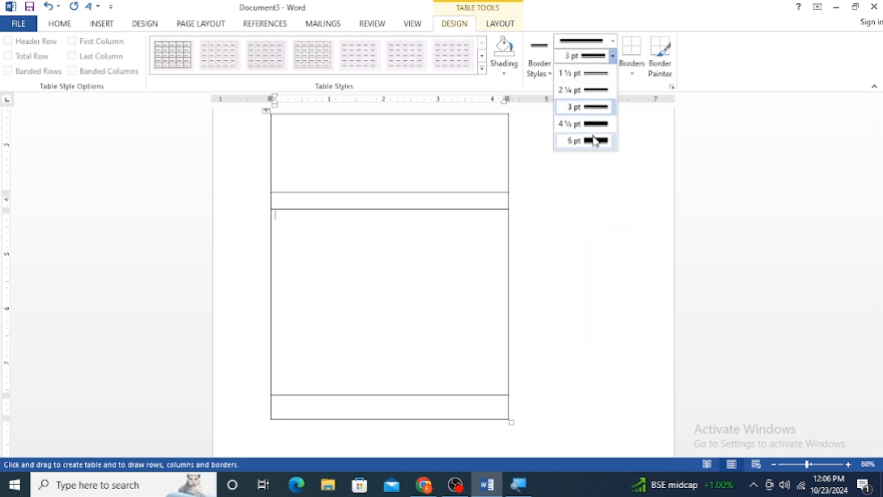
click(595, 74)
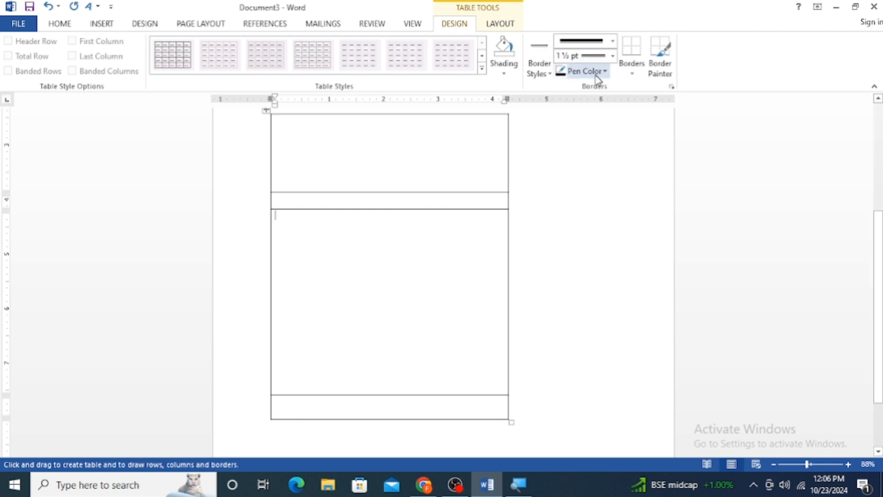
click(597, 78)
click(567, 187)
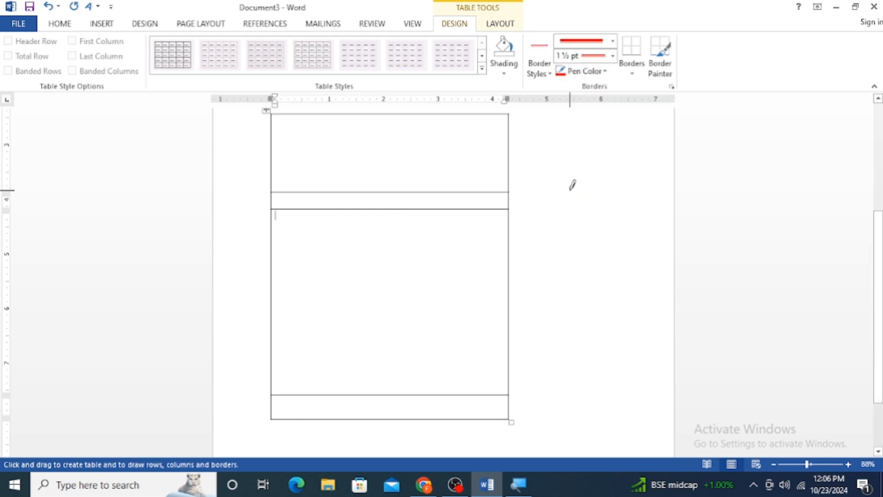
Draw two red vertical dividers in the drawn table's tallest row, recolor the two upper inner horizontal borders red, and stop drawing
drag(303, 225, 302, 322)
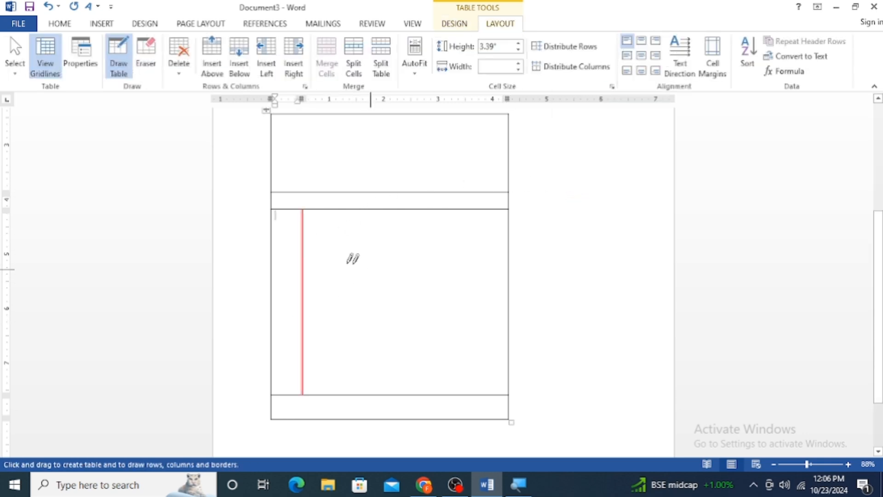
drag(475, 221, 471, 336)
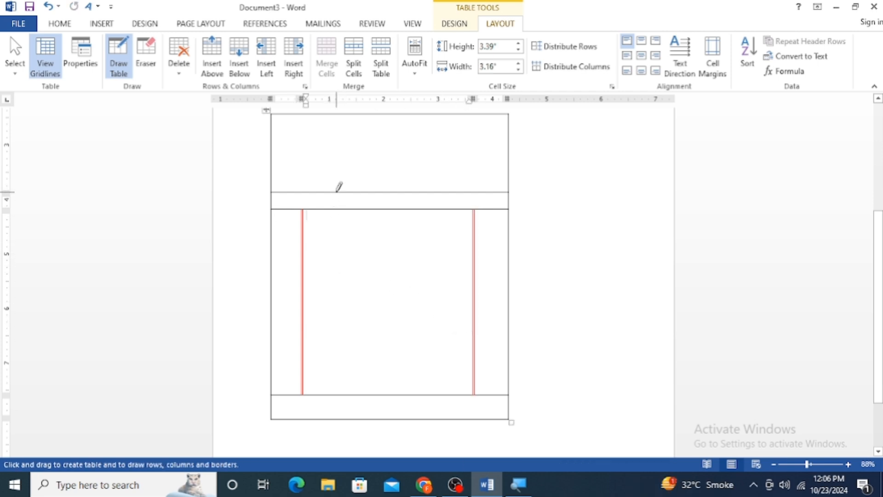
click(338, 192)
click(340, 212)
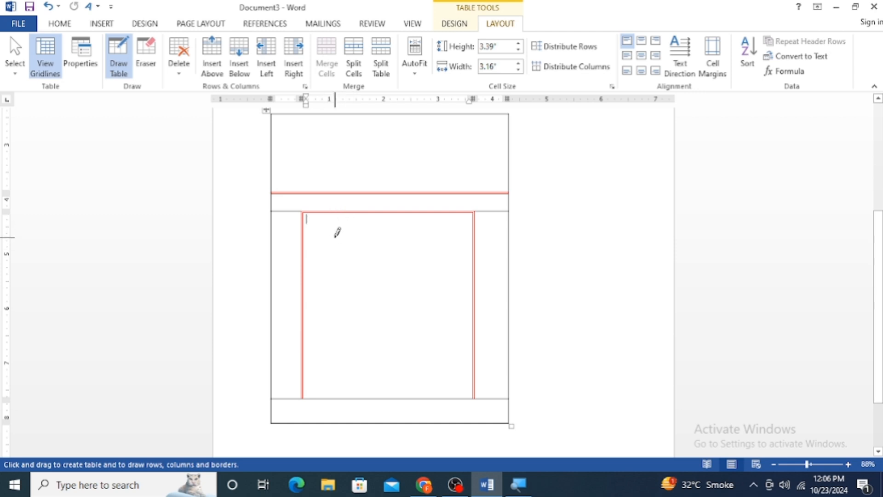
click(122, 61)
click(116, 69)
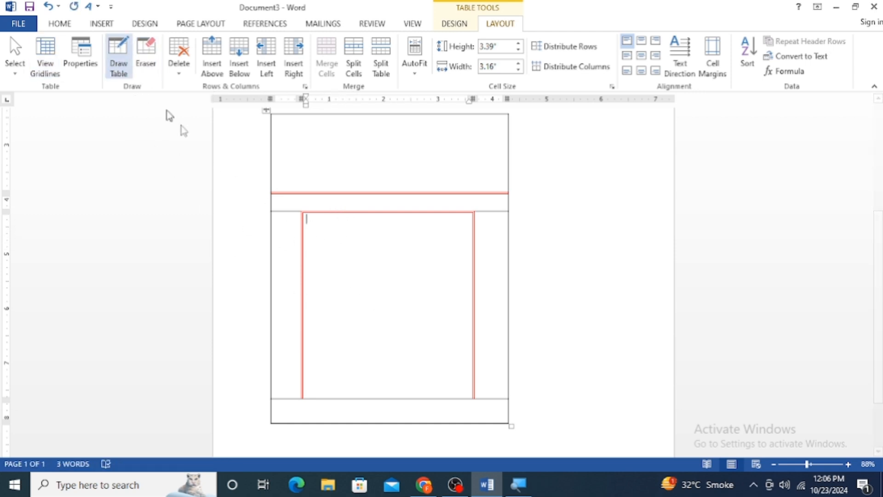
key(Escape)
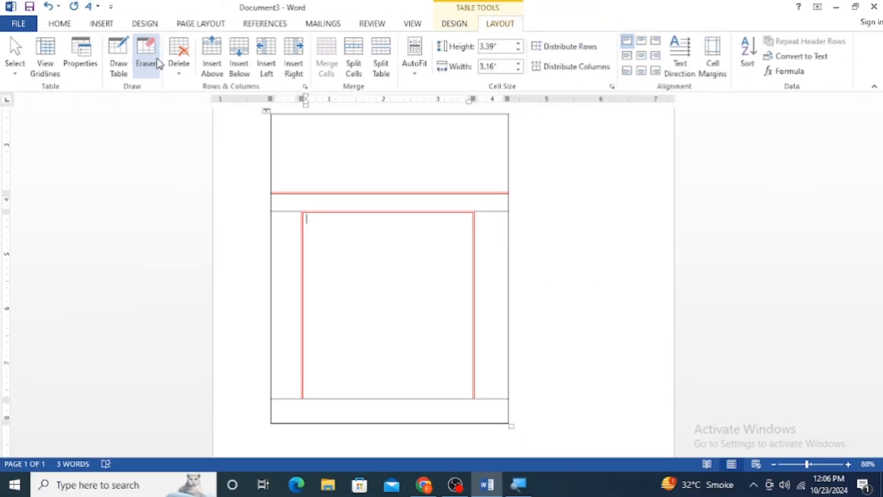
Erase the two upper inner horizontal borders and both vertical dividers from the drawn table, keeping its lowest row line
click(157, 62)
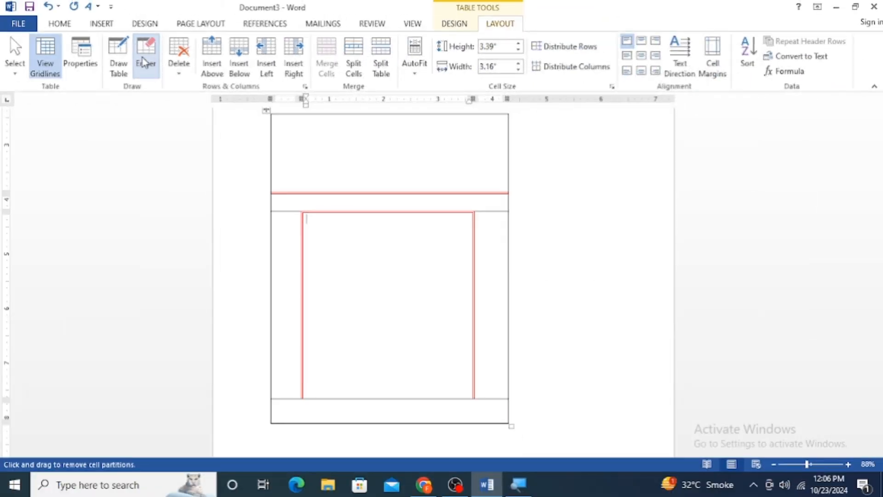
click(344, 192)
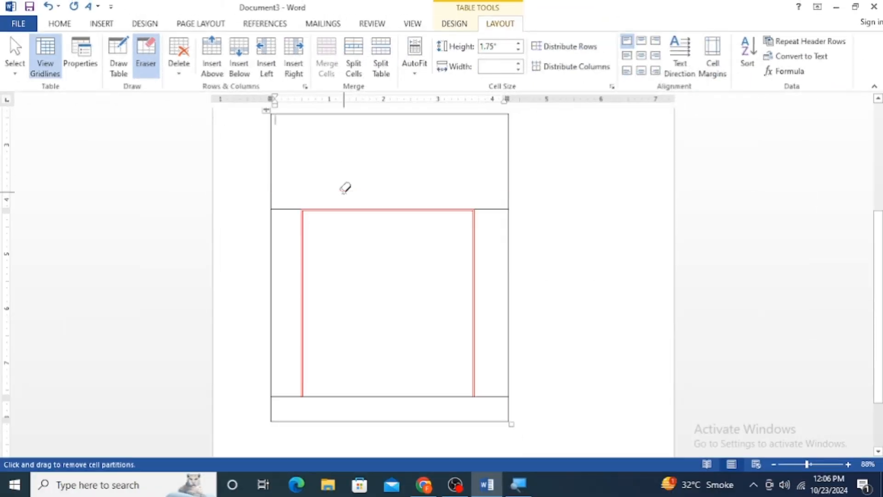
click(348, 210)
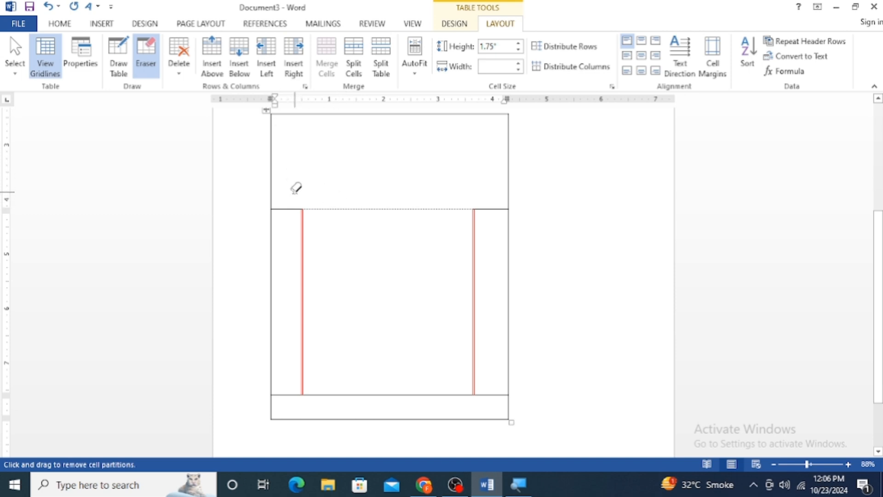
mouse_move(295, 191)
mouse_down()
mouse_move(430, 278)
mouse_move(491, 345)
mouse_up()
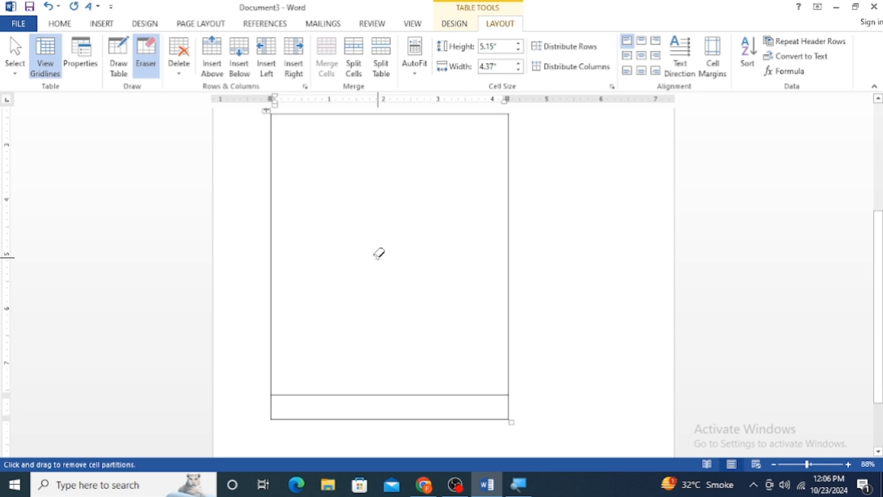
Open the options for inserting a table
scroll(379, 253, up, 2)
scroll(379, 253, up, 1)
click(101, 23)
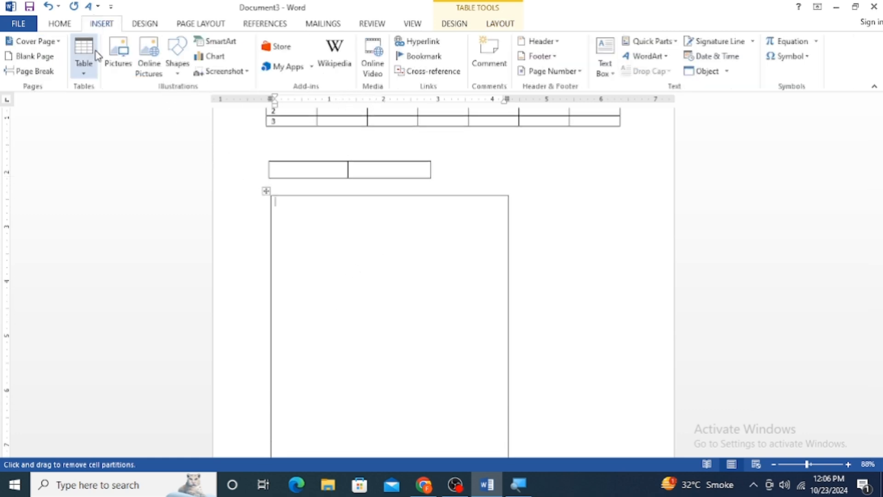
click(84, 55)
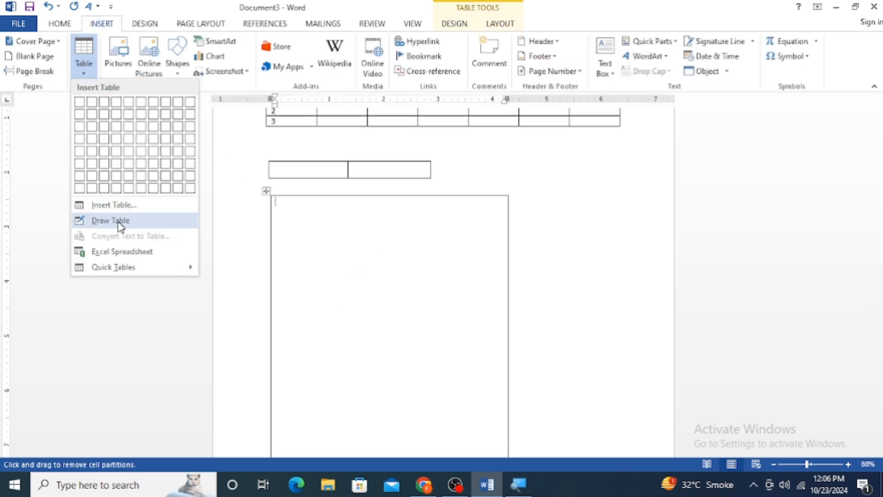